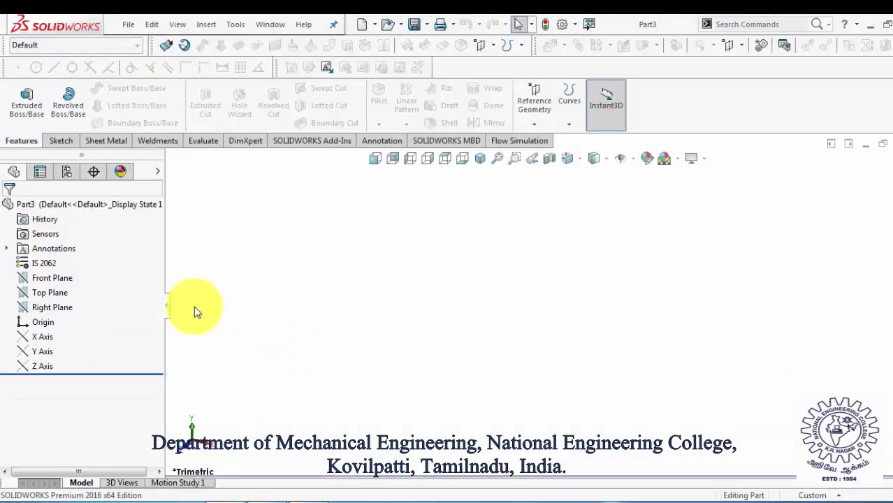
Start a sketch on the Top Plane and draw a corner rectangle about 138 mm long from the origin
left_click(58, 293)
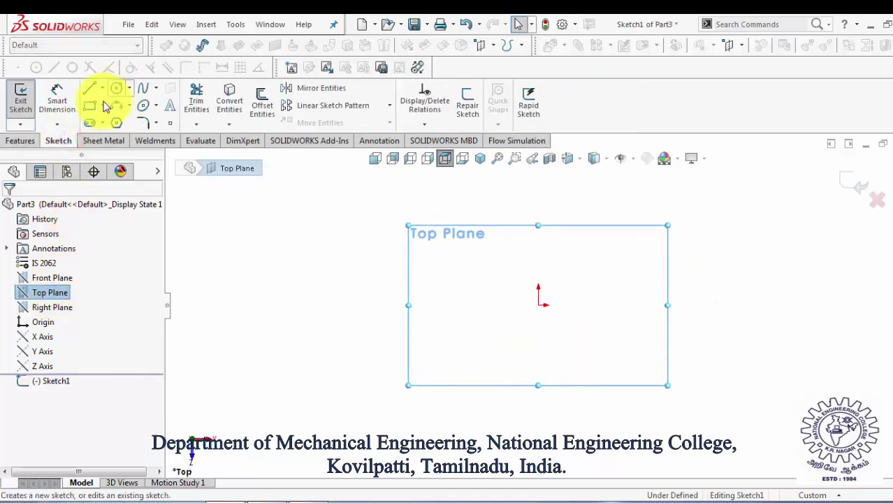
left_click(95, 110)
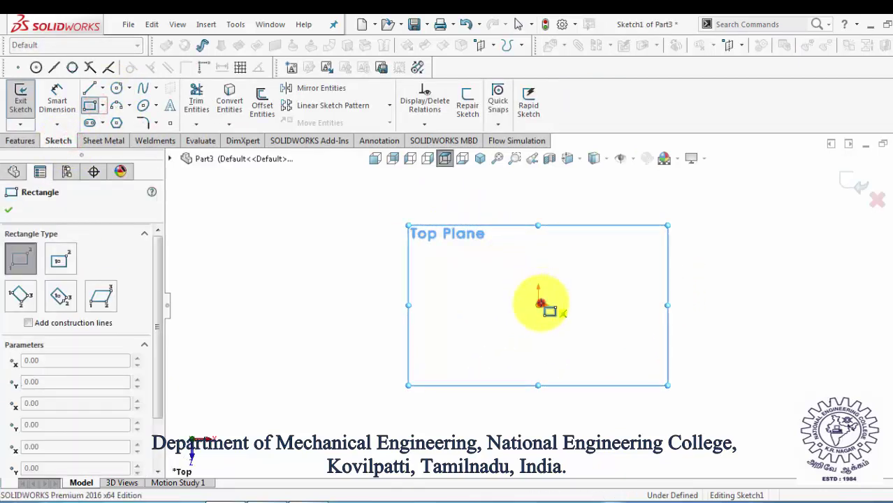
left_click(540, 304)
left_click(739, 224)
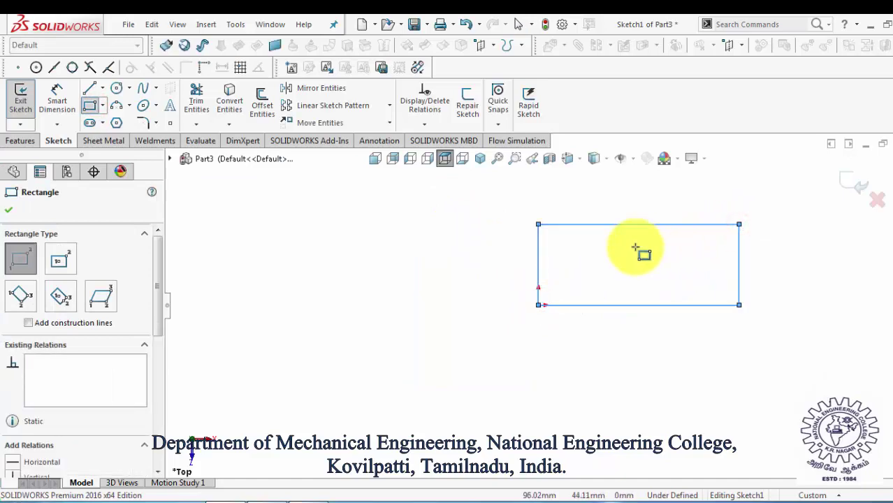
Dimension the rectangle to 90 mm long and 50 mm high
left_click(57, 100)
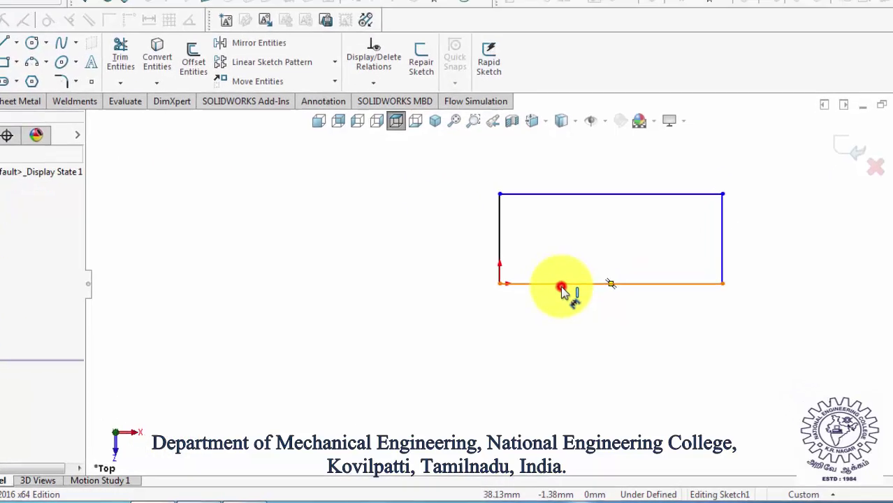
left_click(562, 287)
left_click(553, 335)
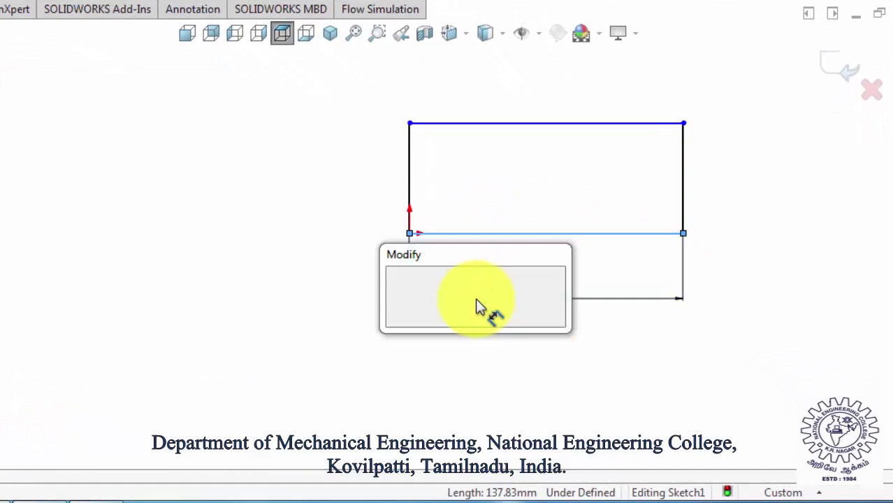
type("90")
key("Return")
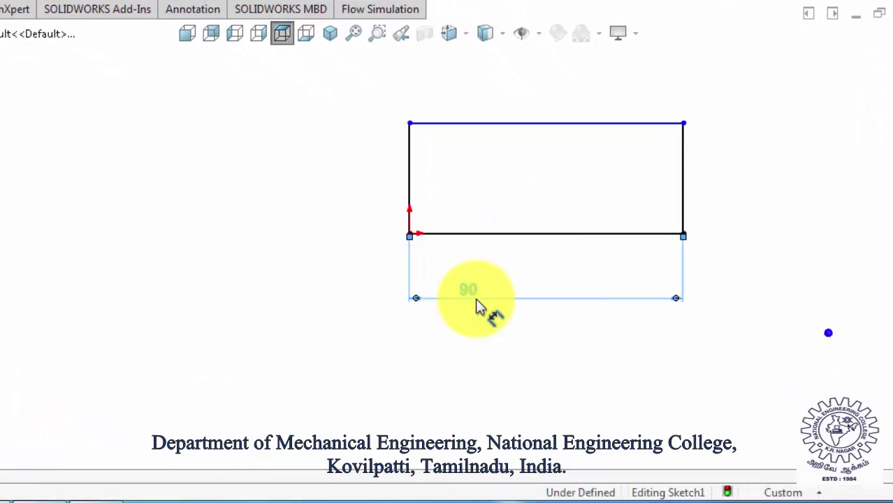
left_click(683, 204)
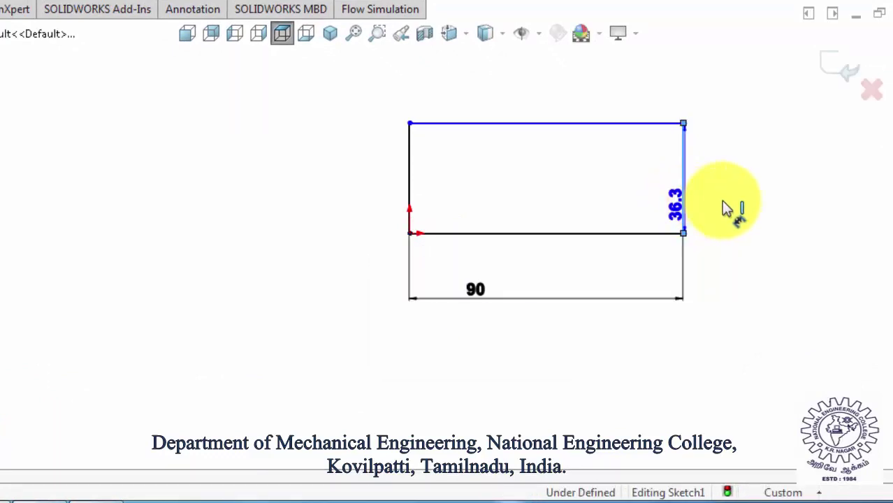
left_click(733, 196)
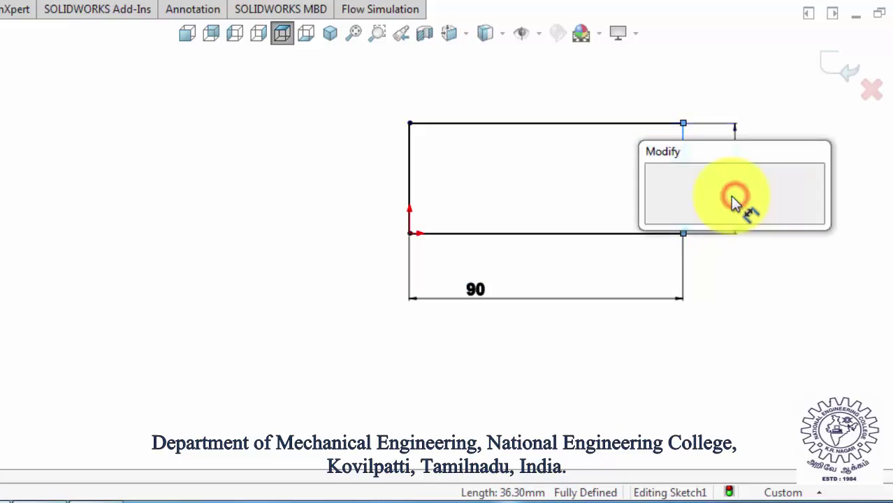
type("50")
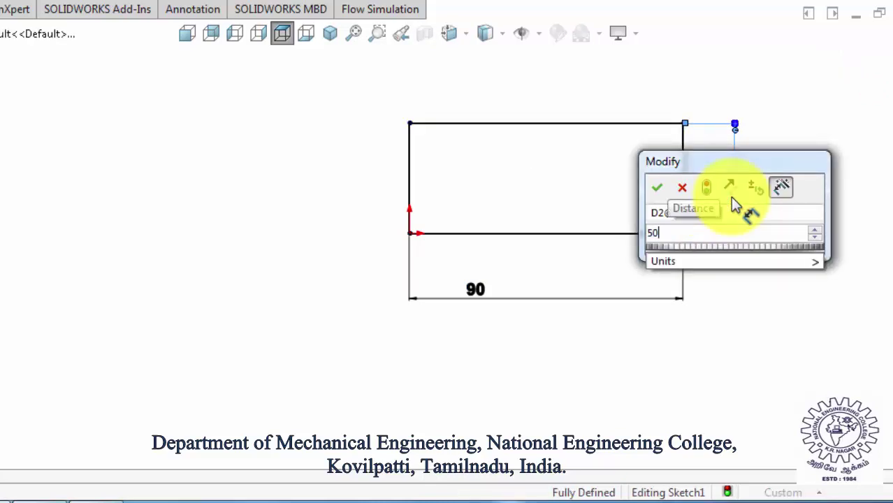
key("Return")
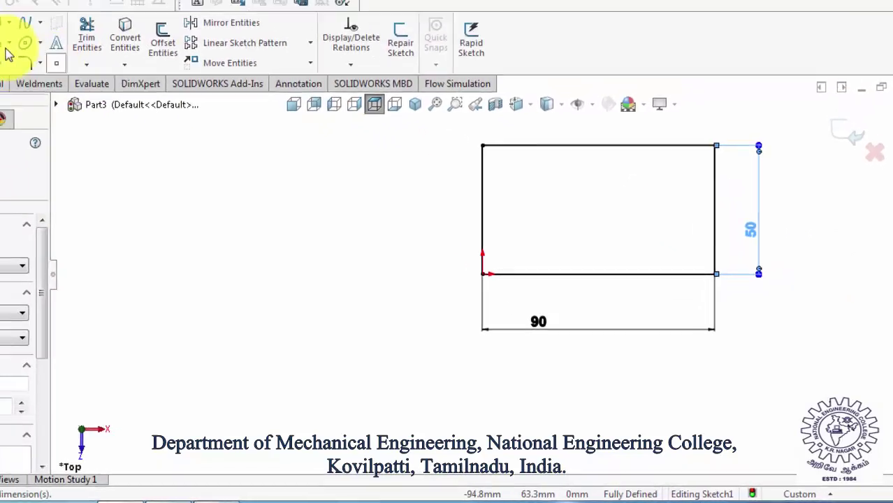
Draw a three-line slot outline, about 30 mm long and 15 mm wide, running inward from the rectangle's right edge
left_click(102, 90)
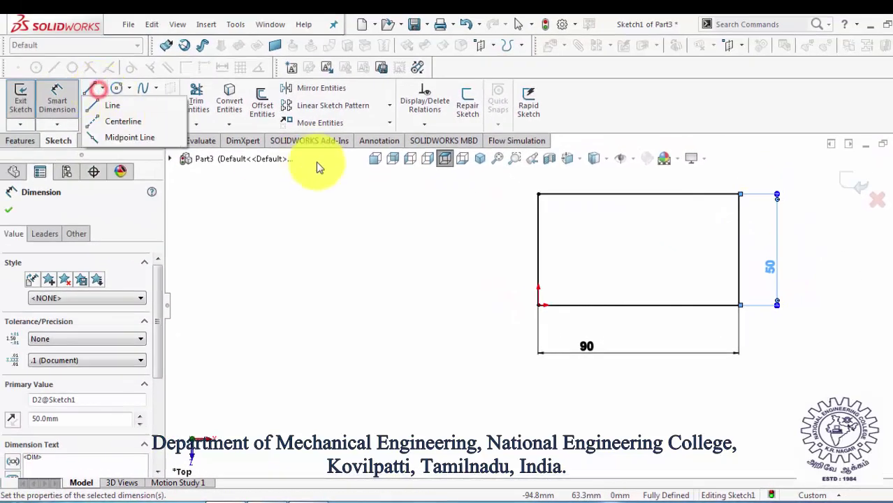
left_click(67, 86)
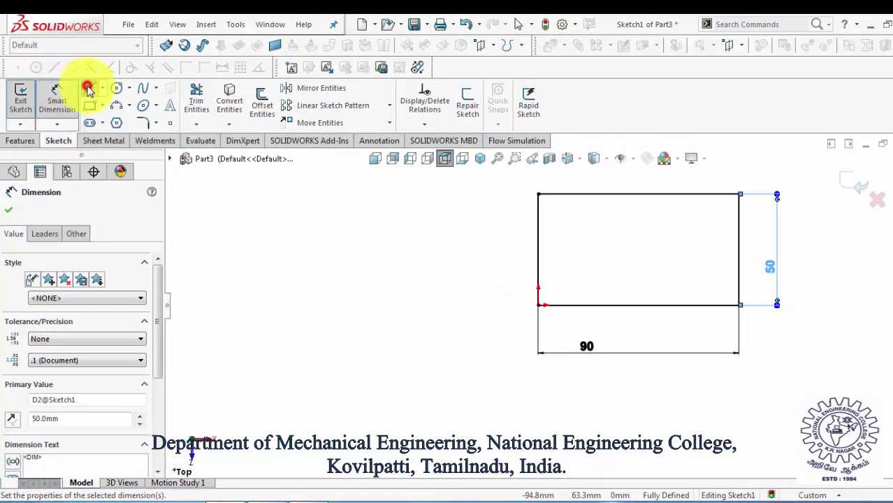
left_click(89, 88)
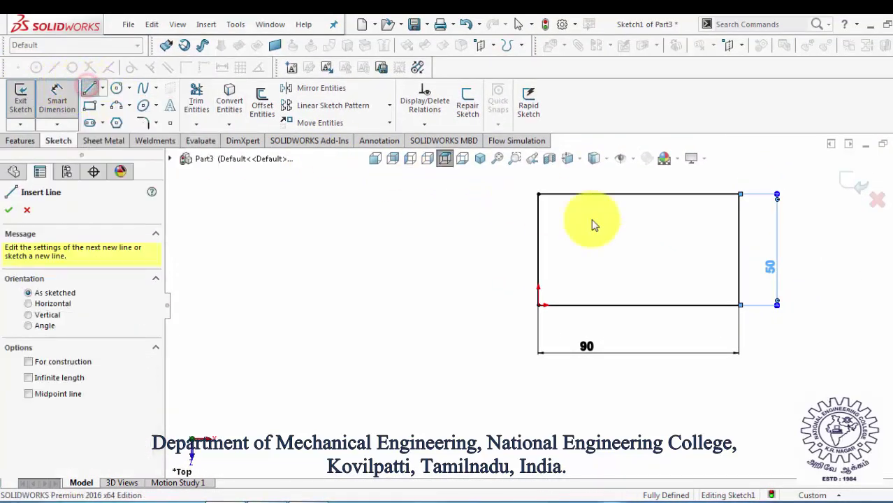
left_click(739, 238)
left_click(670, 237)
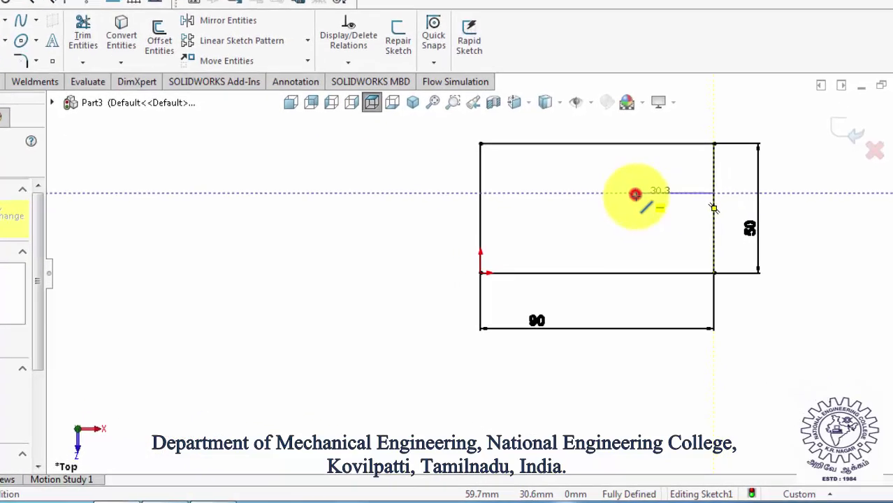
left_click(672, 270)
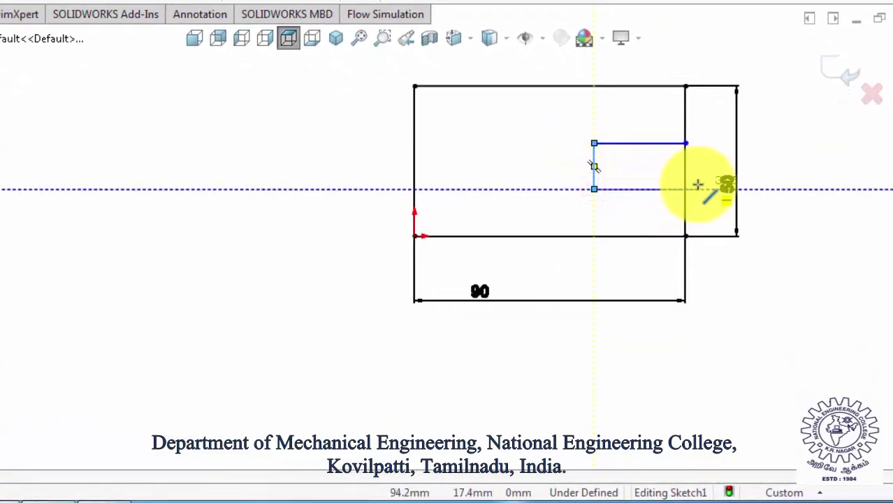
left_click(686, 190)
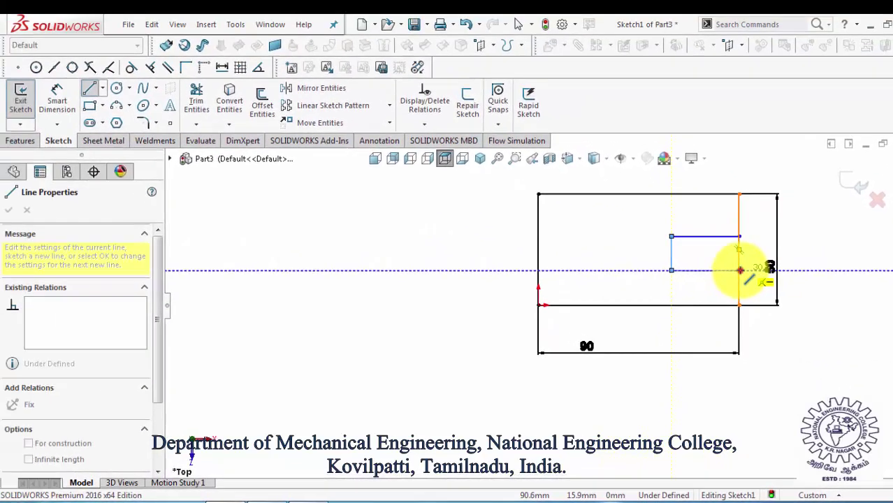
key("Escape")
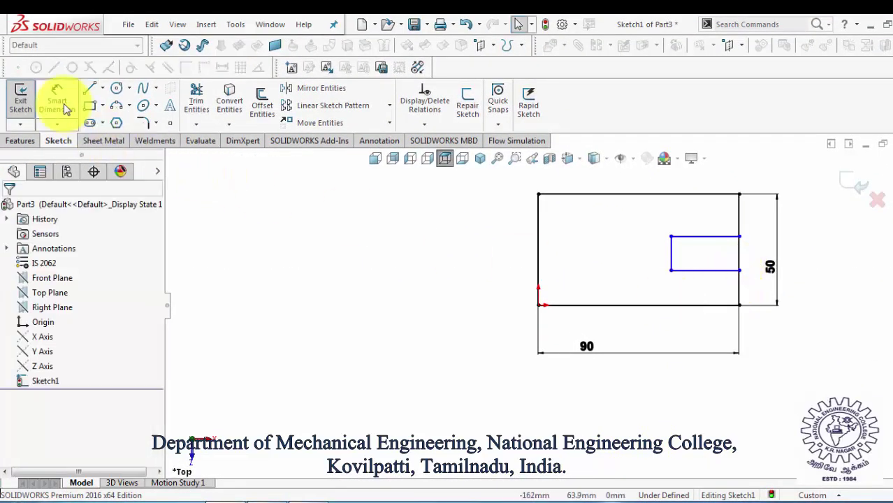
Dimension the slot outline to 20 mm long and 10 mm wide
left_click(60, 103)
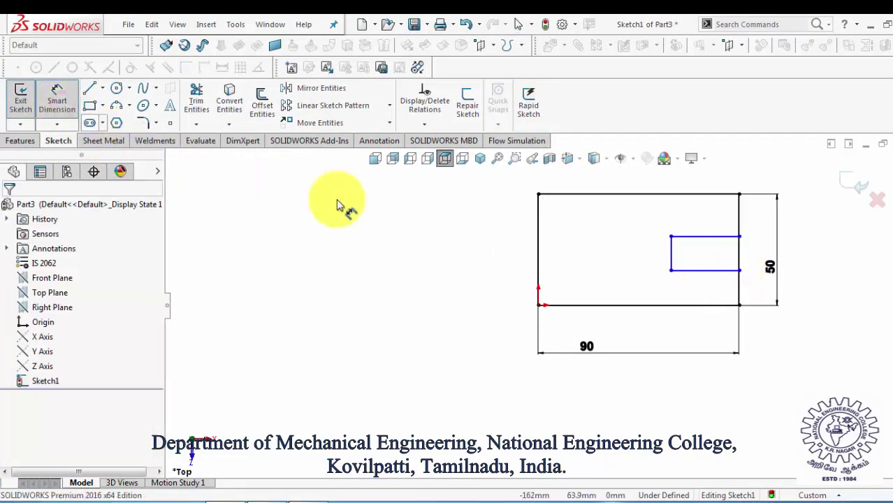
left_click(700, 237)
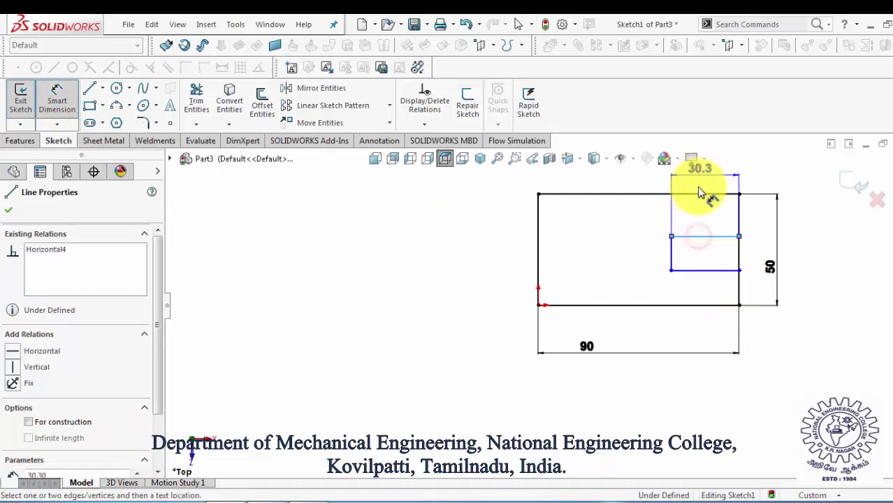
left_click(707, 191)
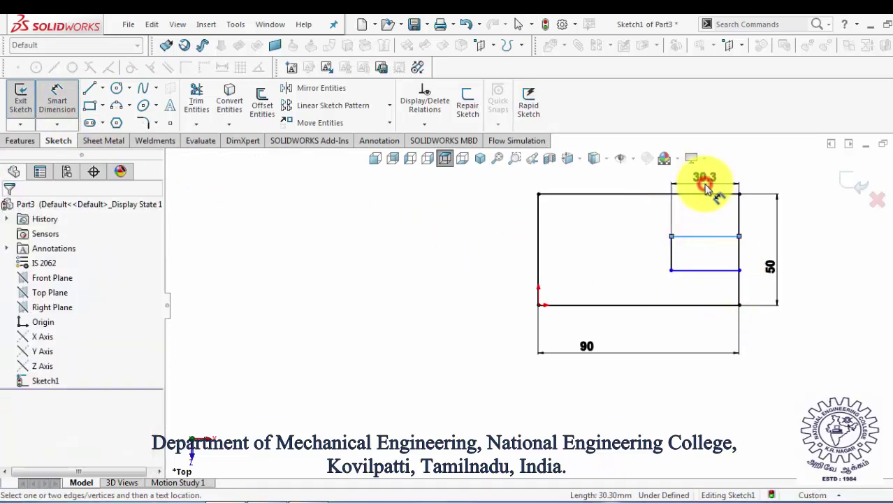
type("20")
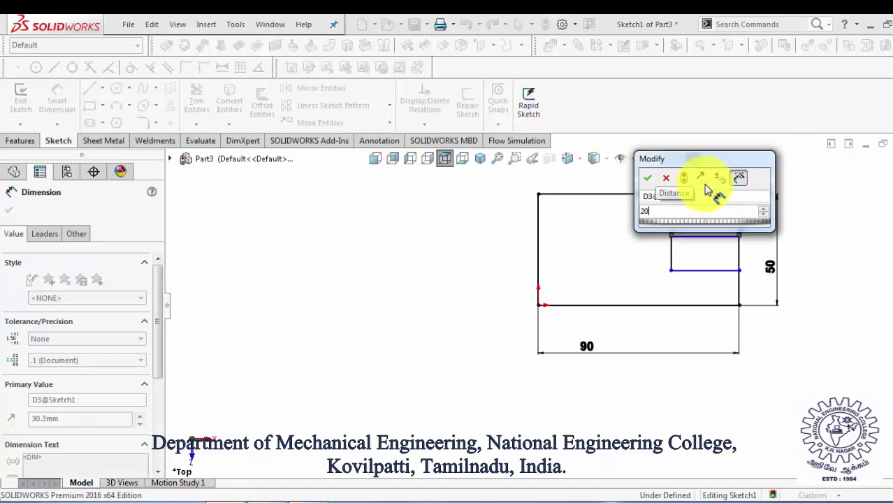
key("Return")
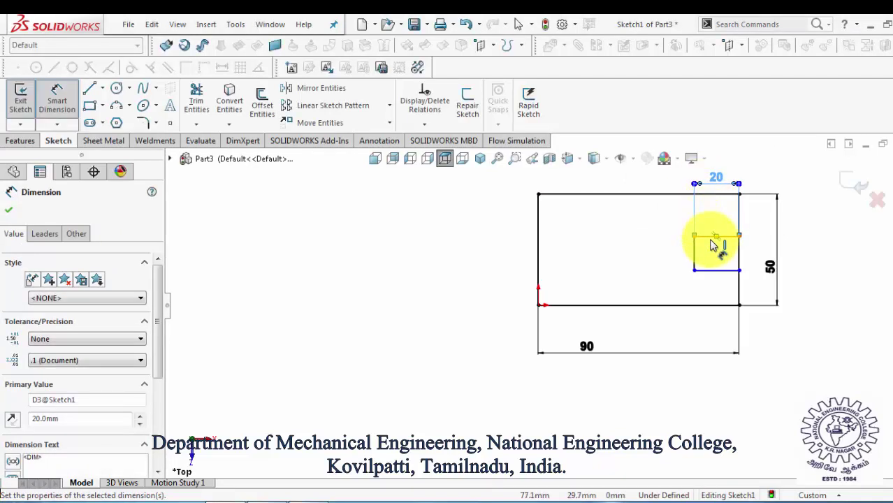
left_click(710, 240)
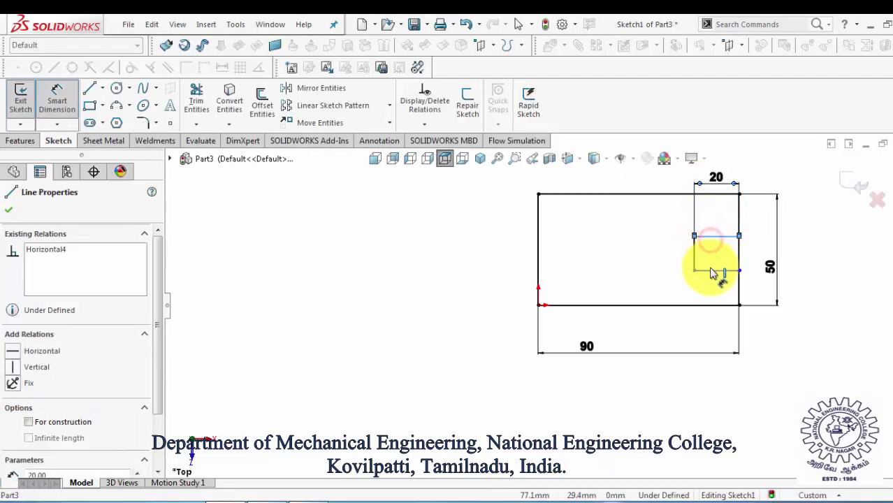
left_click(762, 261)
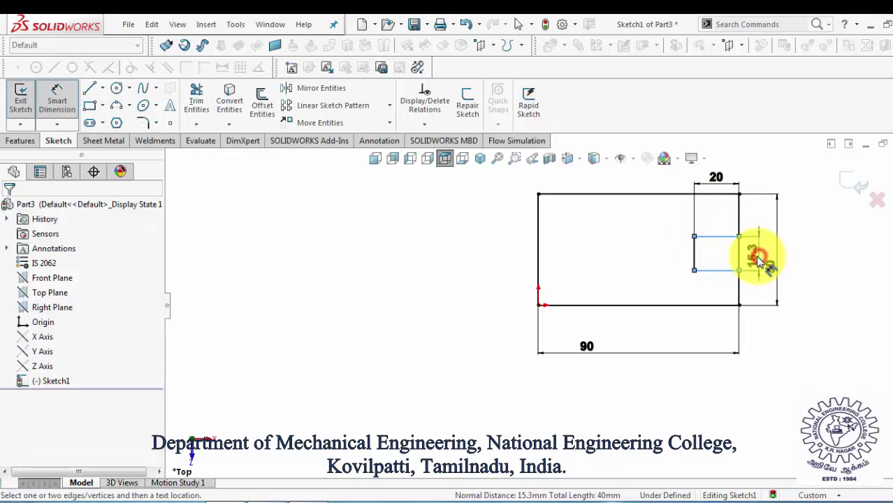
type("10")
key("Return")
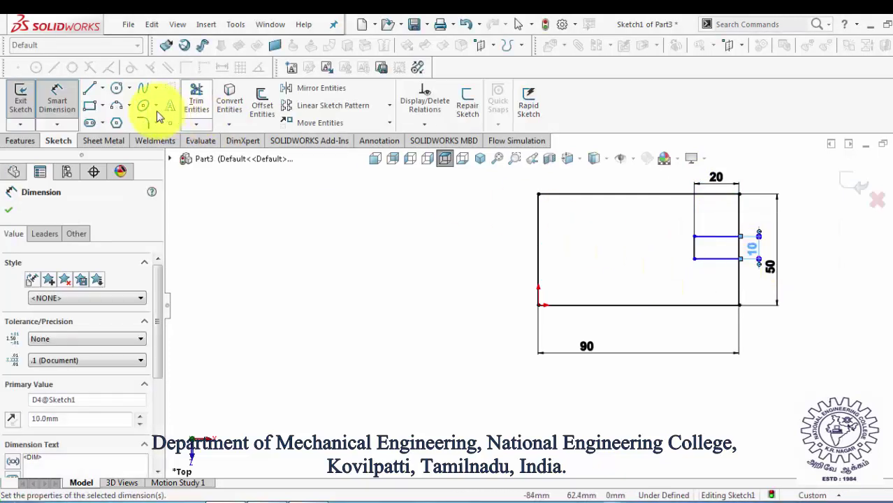
Draw a 3-point arc of about 5.1 mm radius bulging outward between the two inner corners of the slot
left_click(117, 106)
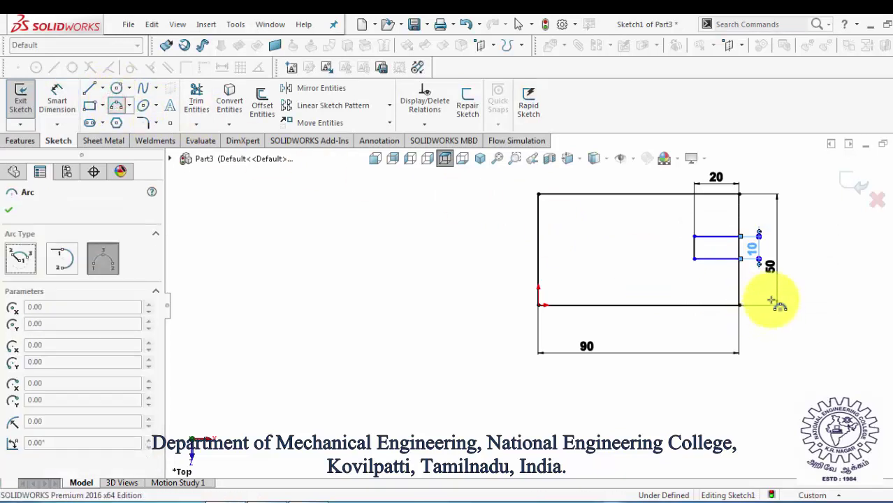
left_click(692, 238)
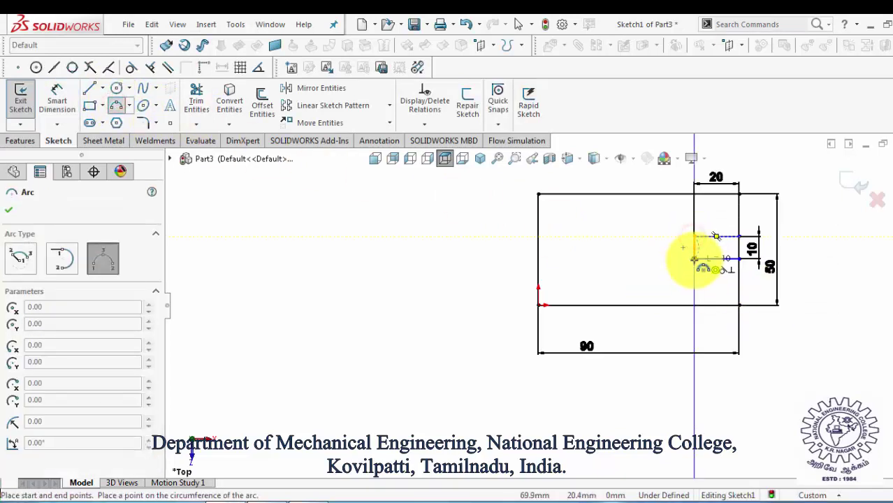
left_click(693, 260)
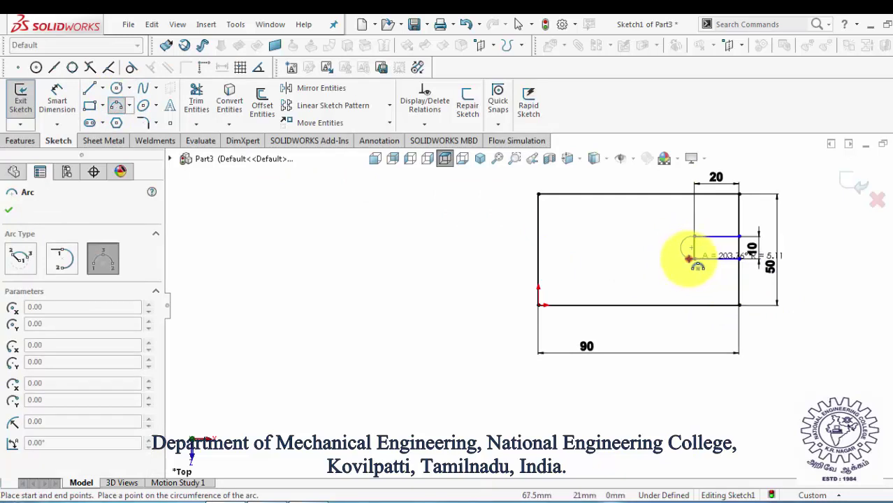
left_click(690, 258)
key("Escape")
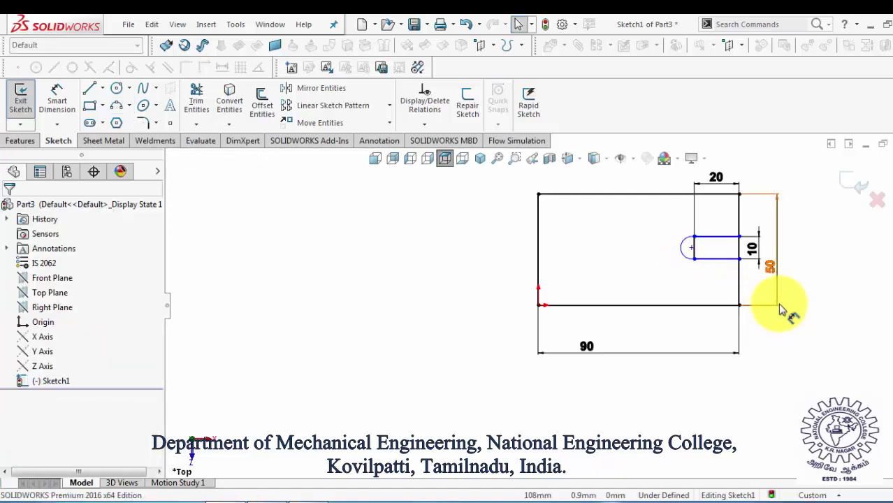
Add a relation that places the arc's centre point on the slot's vertical inner end line
scroll(629, 375, "down", 6)
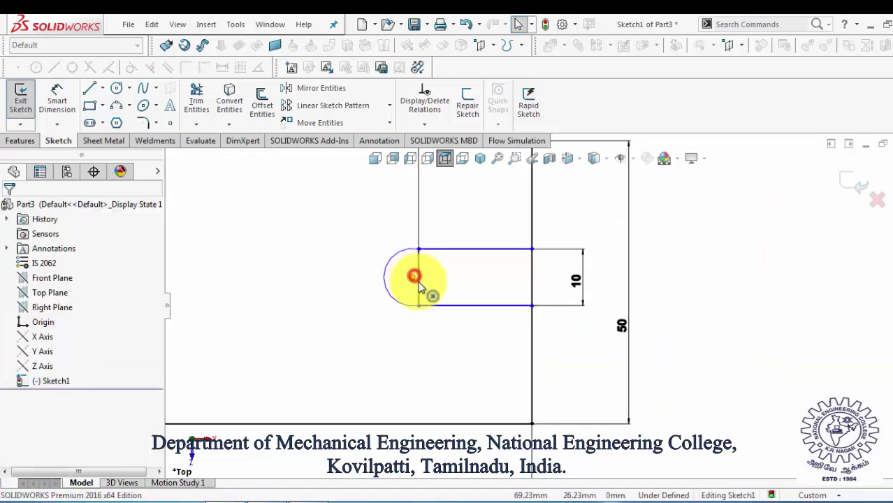
left_click(417, 279)
left_click(419, 288, "ctrl")
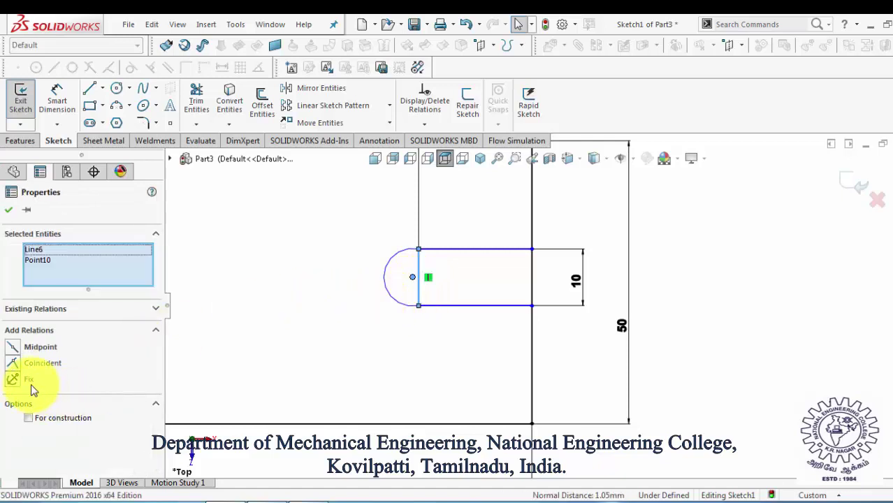
left_click(199, 385)
scroll(489, 365, "up", 3)
scroll(453, 352, "up", 2)
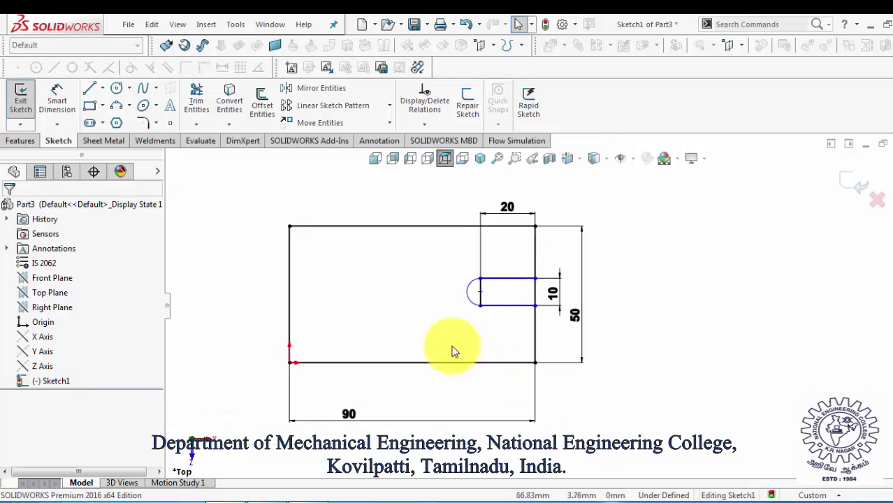
Trim away the slot's vertical inner end line and the rectangle edge segment across the slot opening
left_click(196, 100)
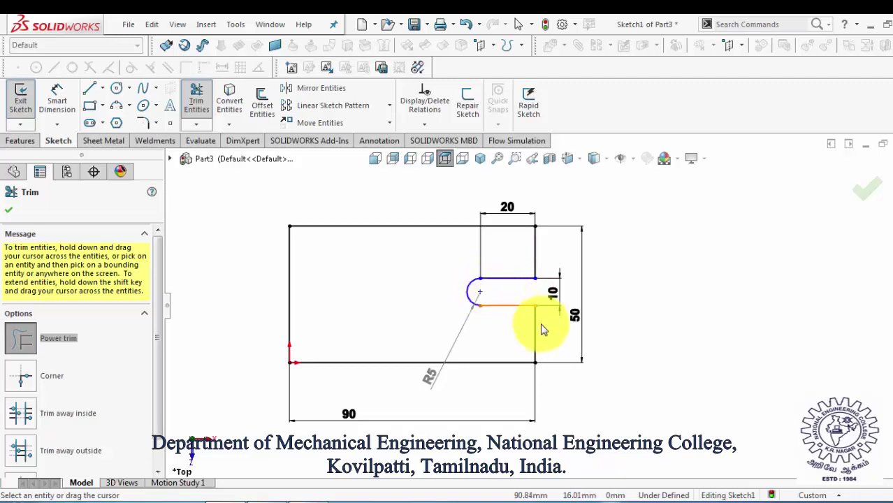
Dimension the slot arc's centre point 20 mm from the rectangle's slotted end edge
left_click(56, 100)
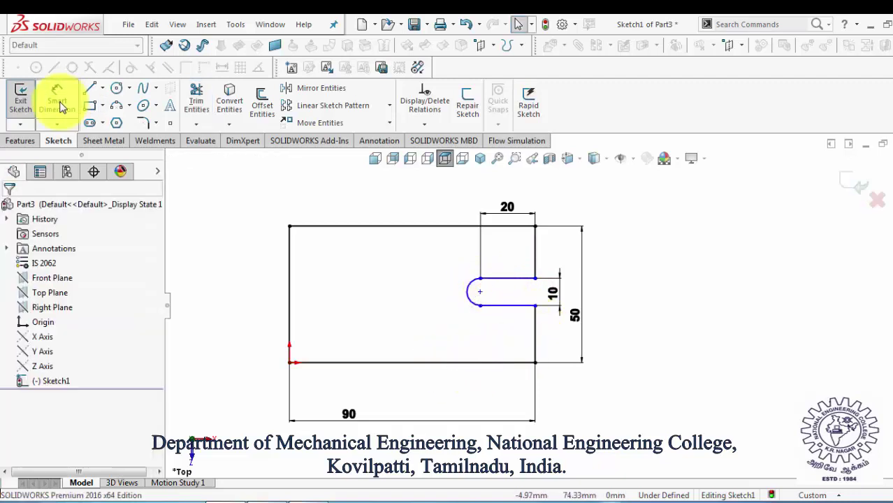
left_click(481, 292)
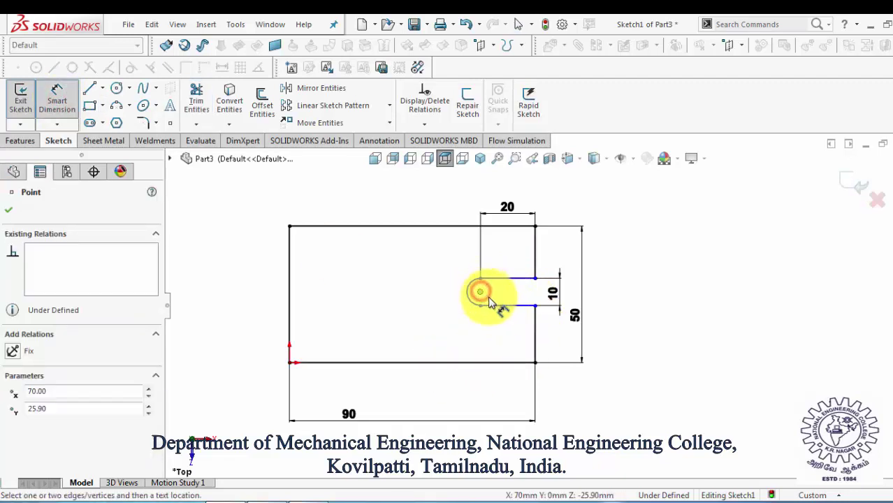
left_click(536, 323)
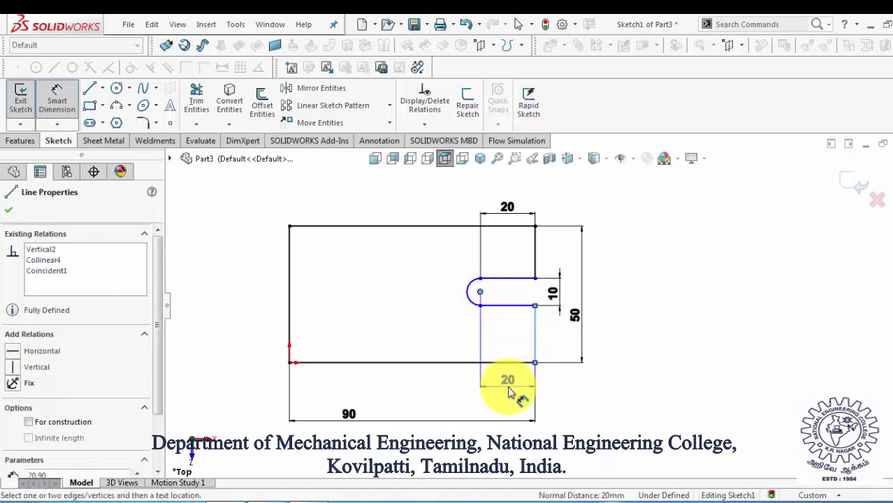
left_click(508, 387)
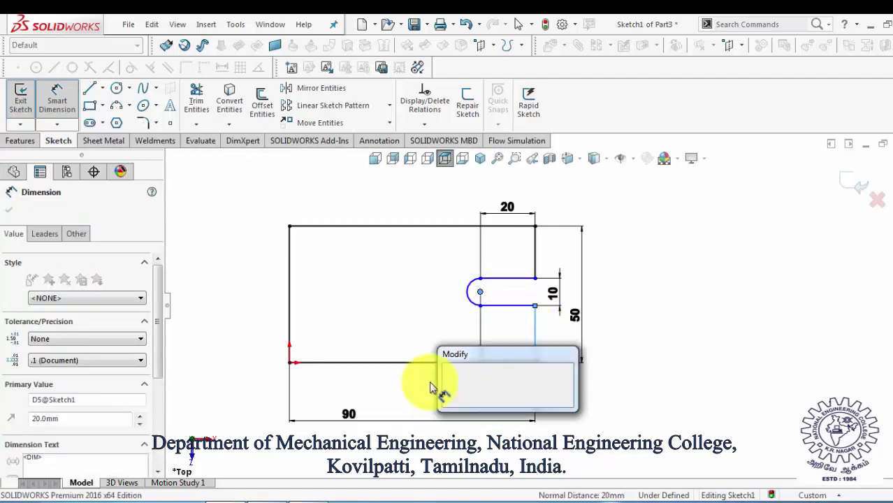
left_click(449, 377)
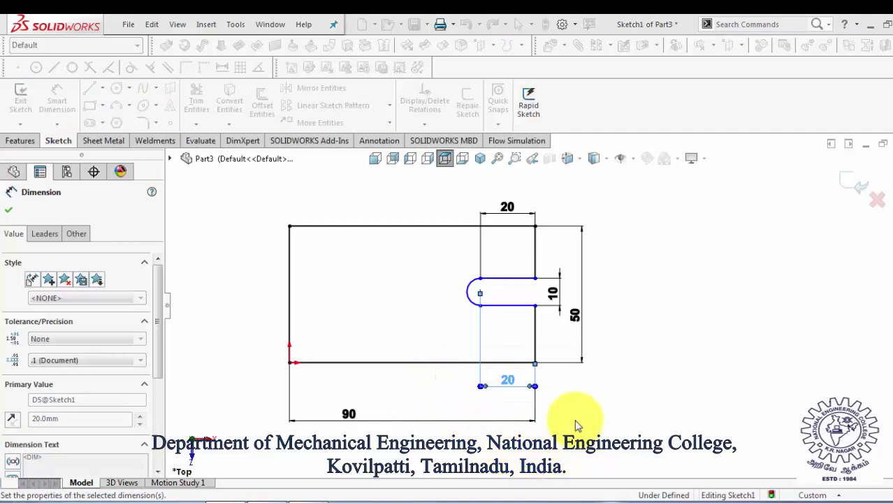
Dimension the distance between the rectangle's upper edge and the slot's upper line as 20 mm
left_click(518, 226)
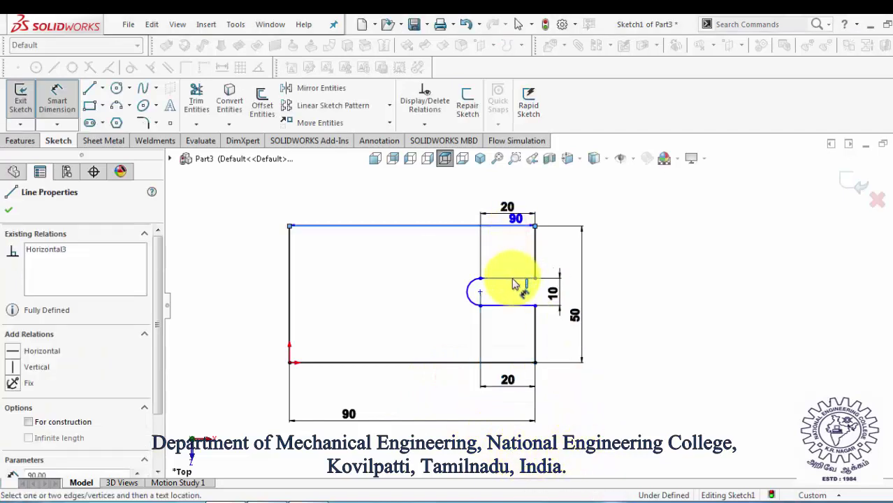
left_click(512, 279)
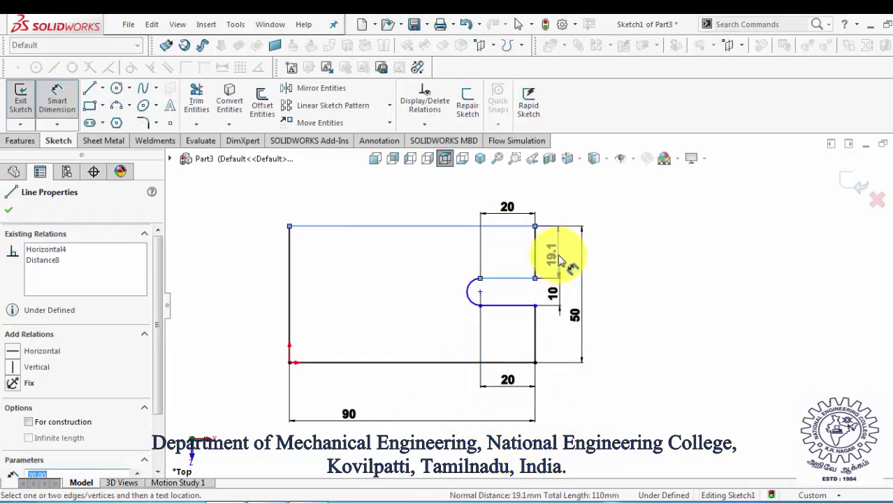
left_click(559, 260)
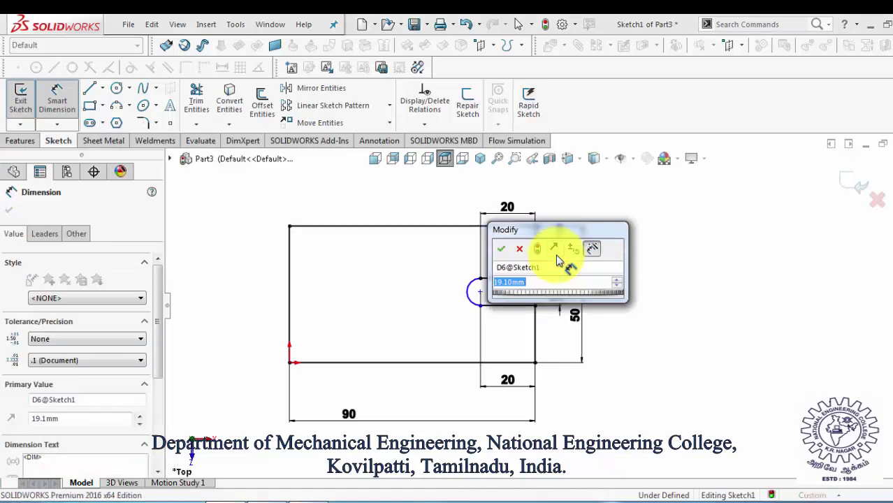
type("2")
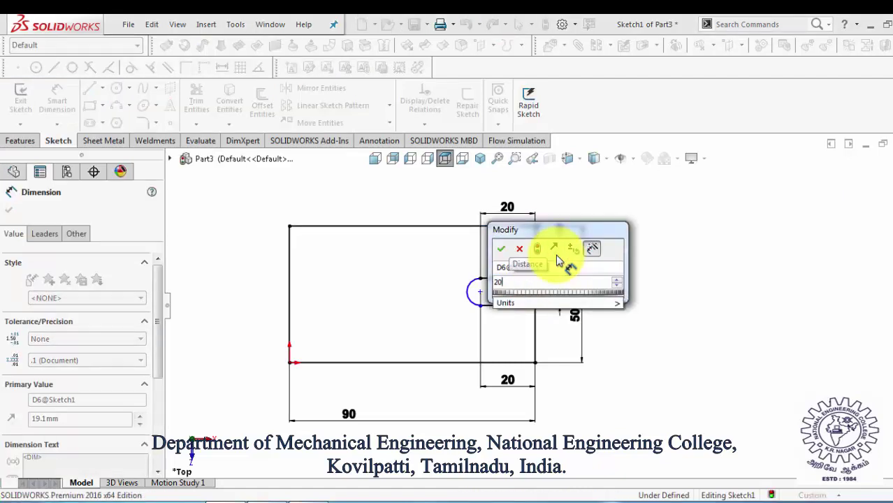
type("0")
key("Return")
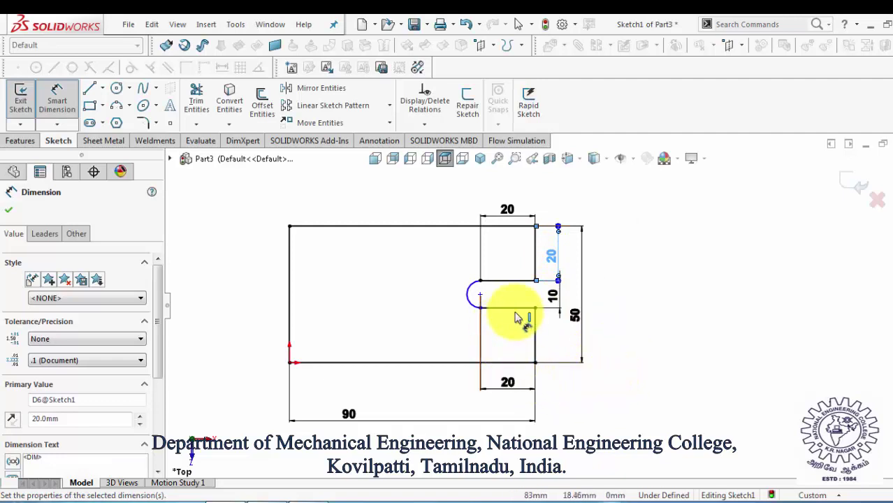
Add a 5 mm radius dimension to the arc at the slot's inner end
left_click(470, 295)
left_click(440, 378)
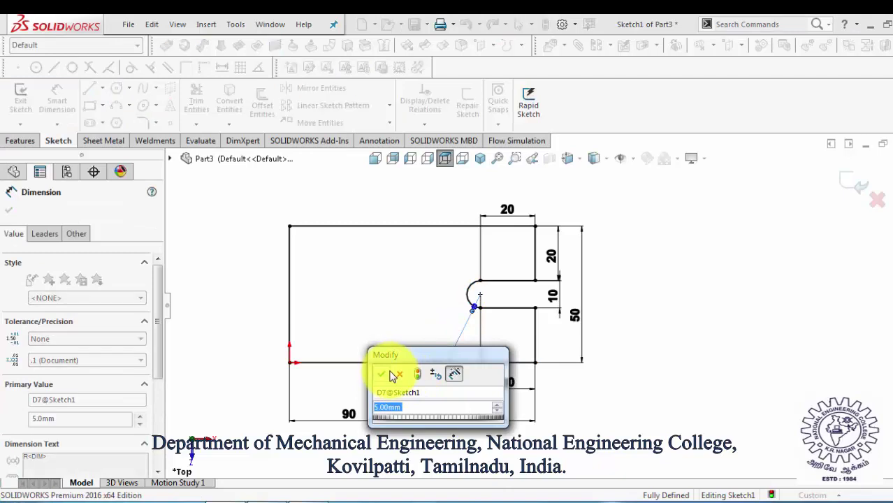
left_click(389, 373)
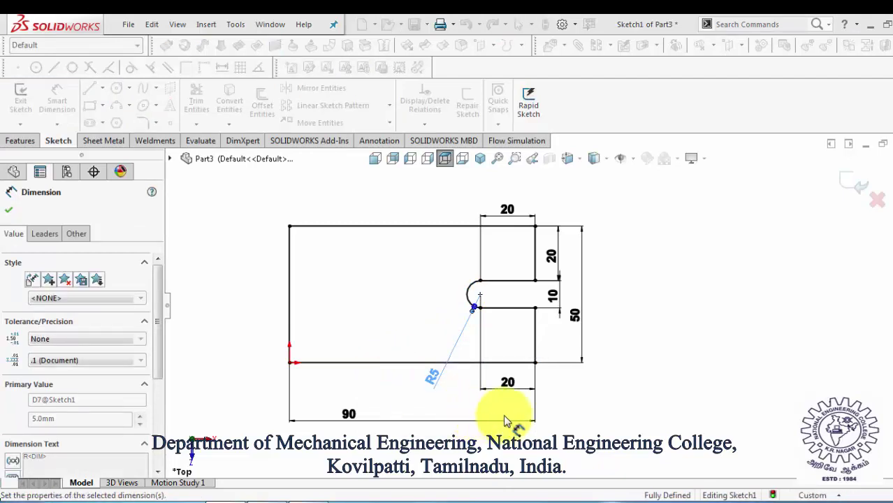
key("Escape")
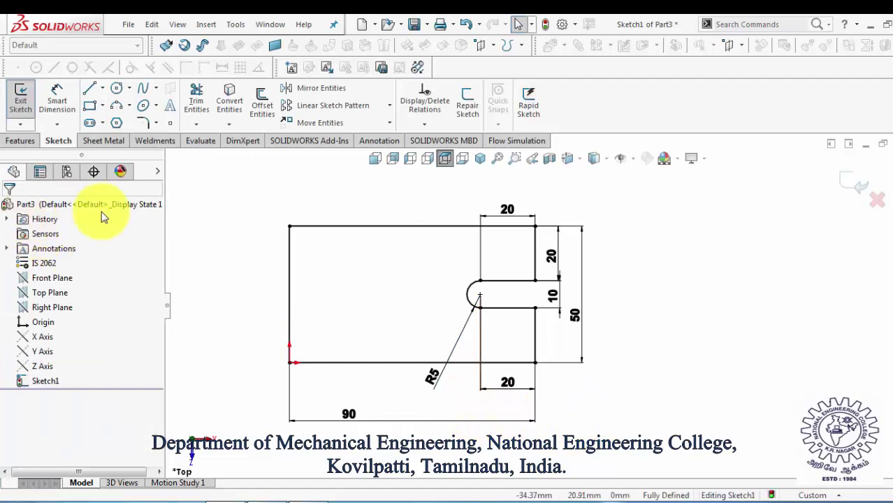
Round the two outer corners at the slotted end of the profile with 10 mm sketch fillets
left_click(147, 123)
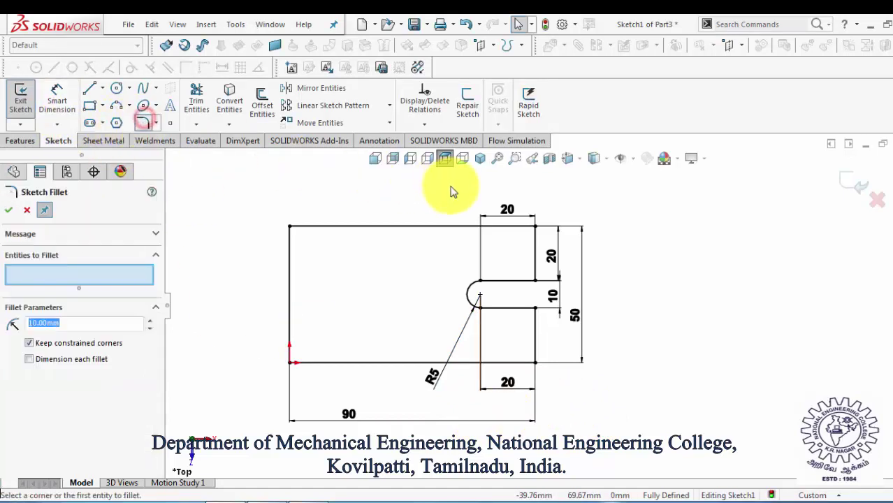
left_click(535, 227)
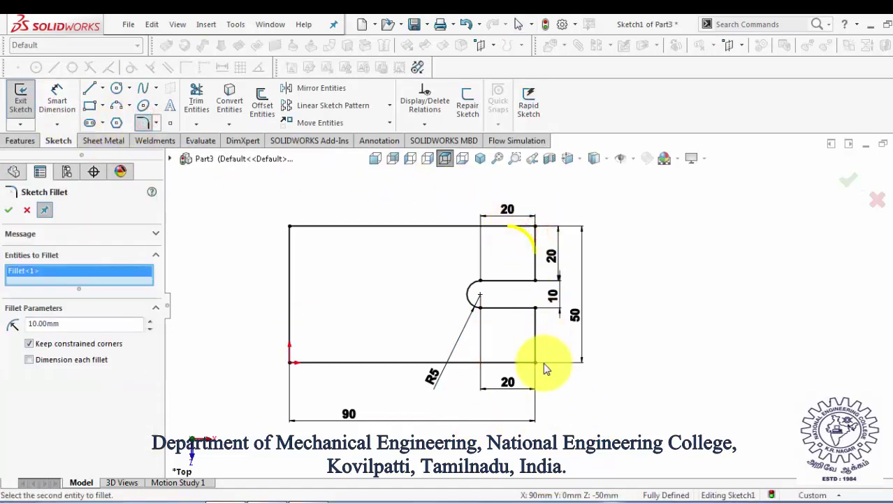
left_click(535, 363)
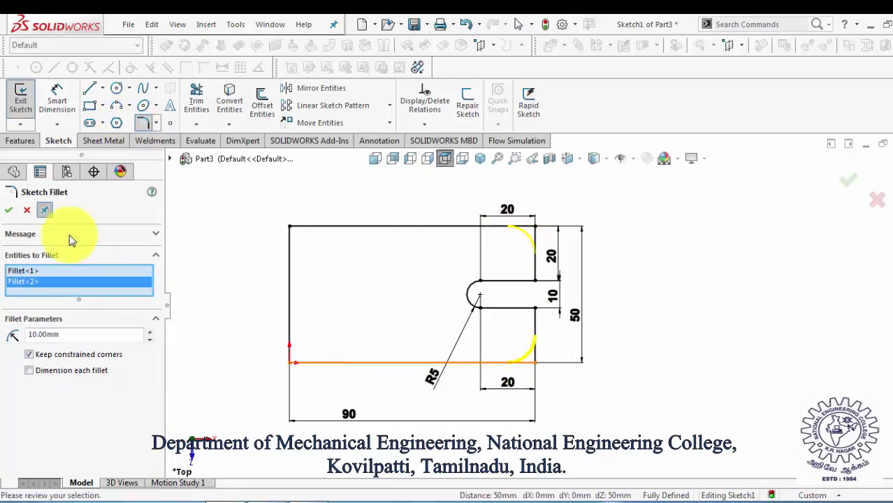
left_click(9, 211)
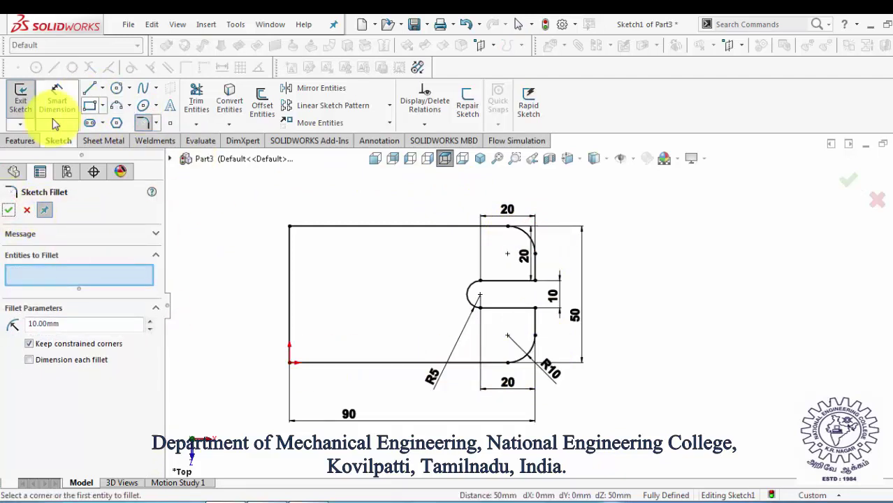
Extrude the slotted base profile as a blind boss 10 mm upward from the sketch plane
left_click(21, 140)
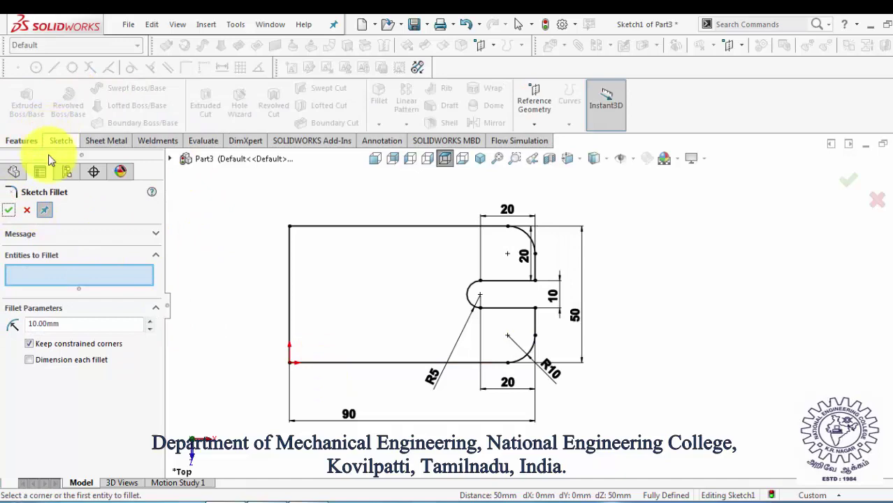
left_click(11, 210)
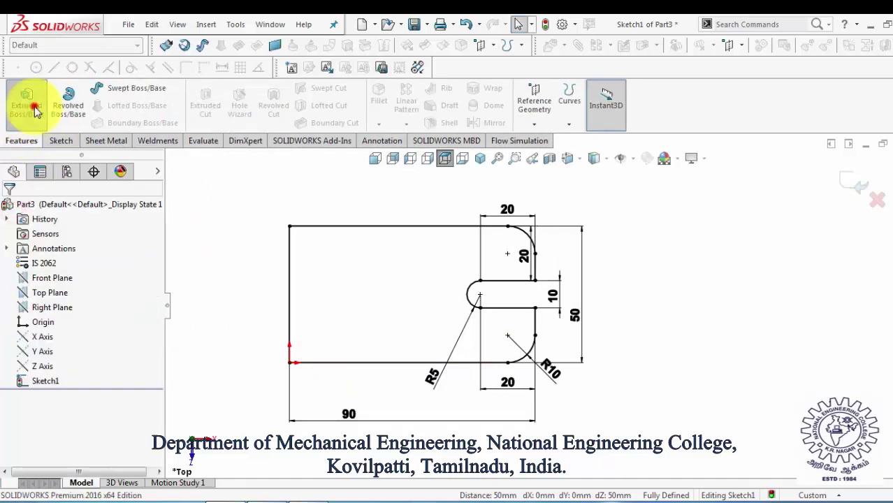
left_click(35, 112)
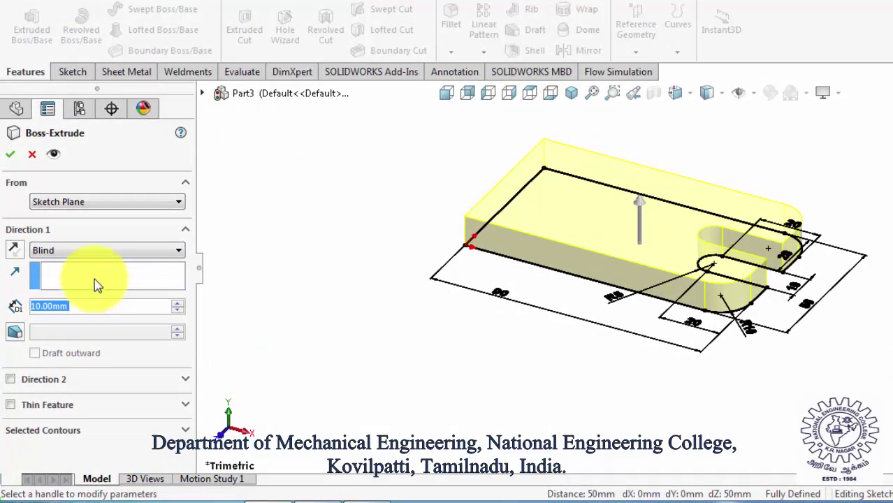
left_click(11, 155)
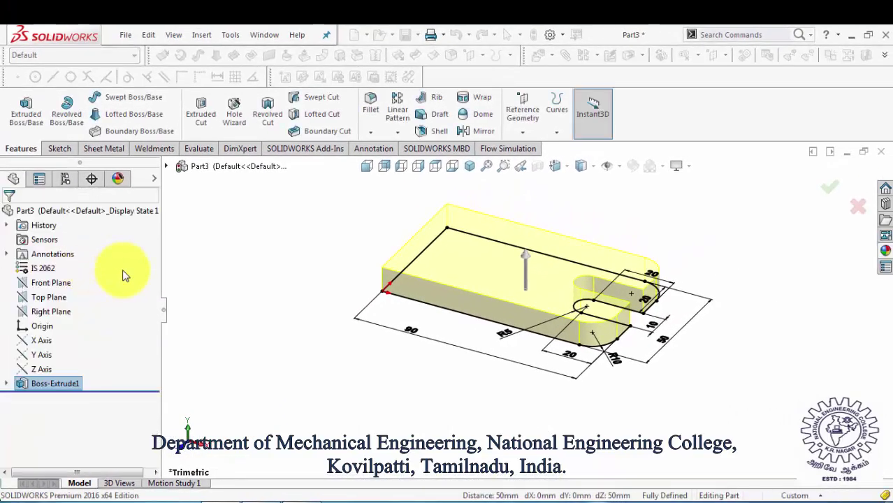
Sketch a corner rectangle about 49.8 x 31.4 mm on the Right Plane, starting at the origin
left_click(33, 312)
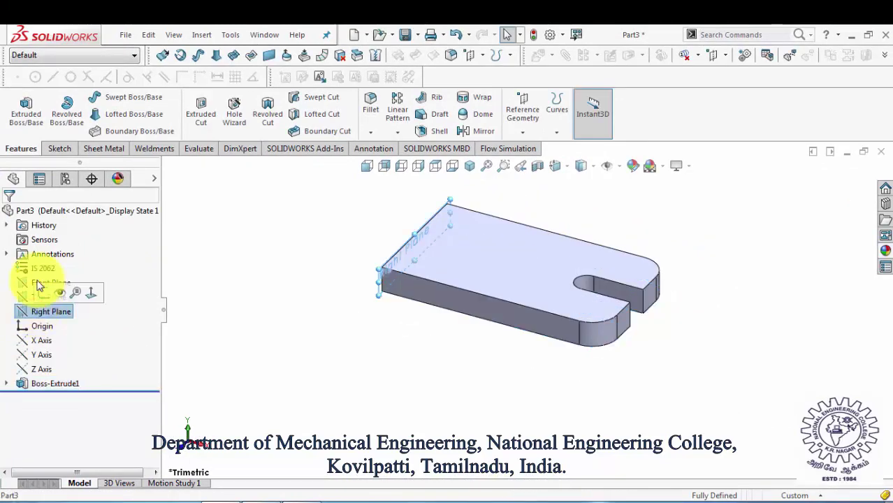
left_click(59, 149)
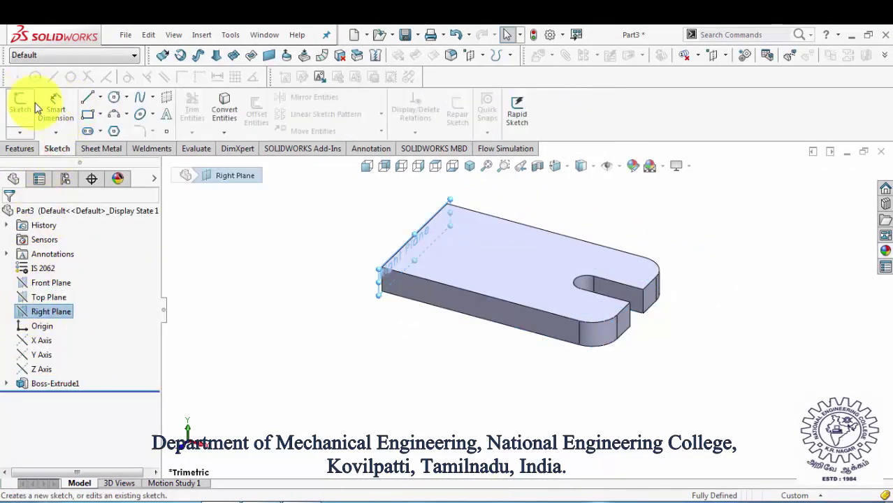
left_click(85, 117)
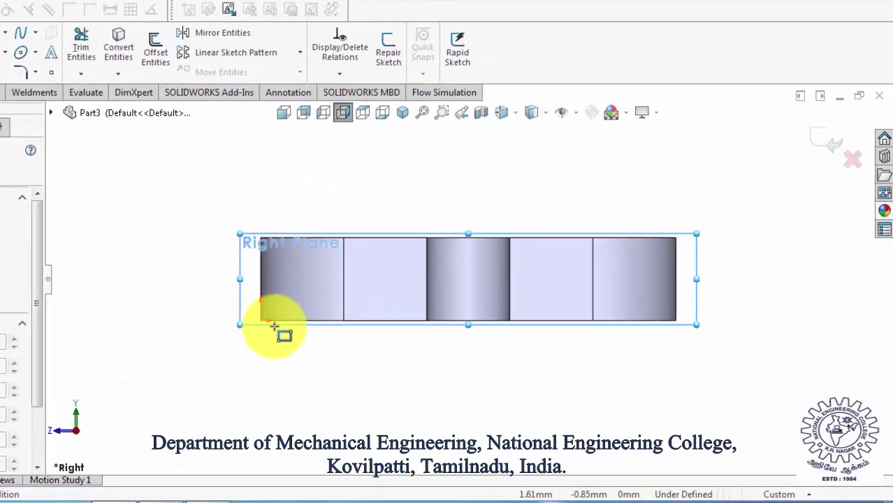
left_click(261, 321)
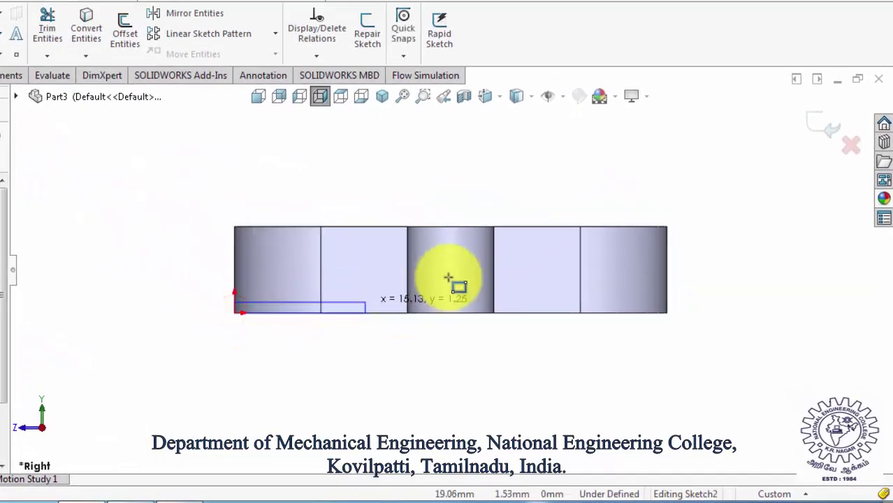
scroll(609, 210, "up", 3)
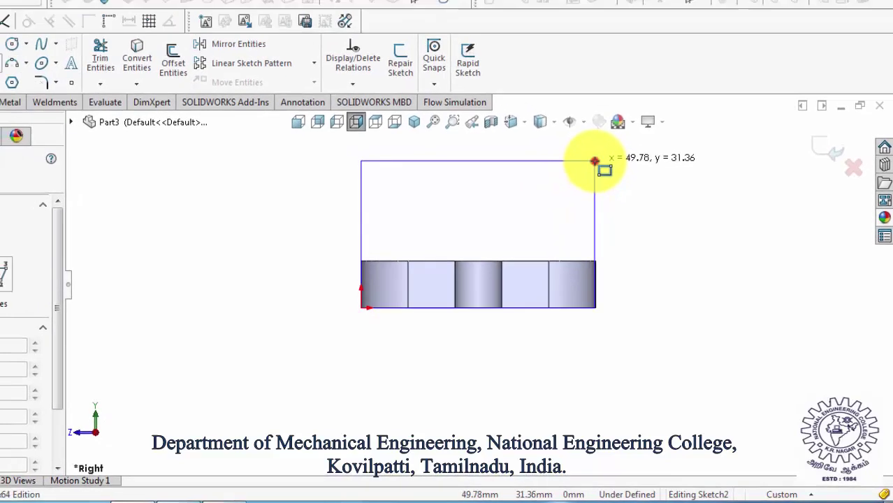
left_click(575, 138)
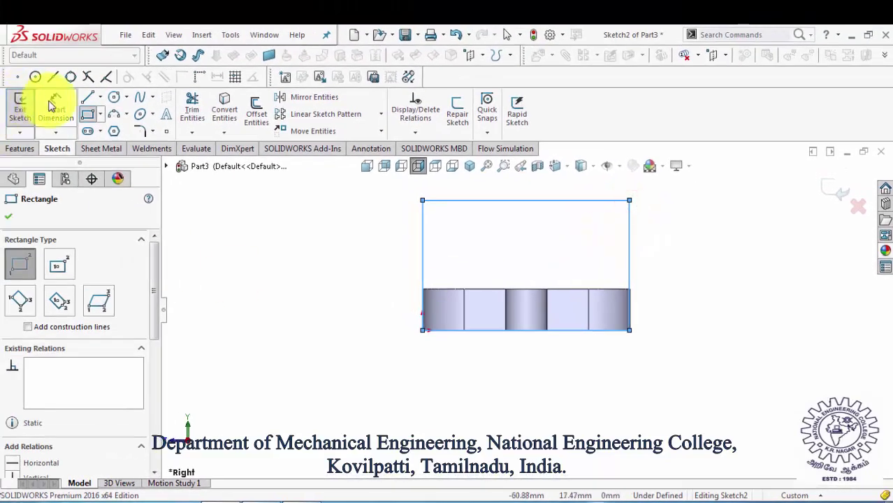
Dimension the Right Plane rectangle to 50 mm wide and 50 mm high
left_click(53, 106)
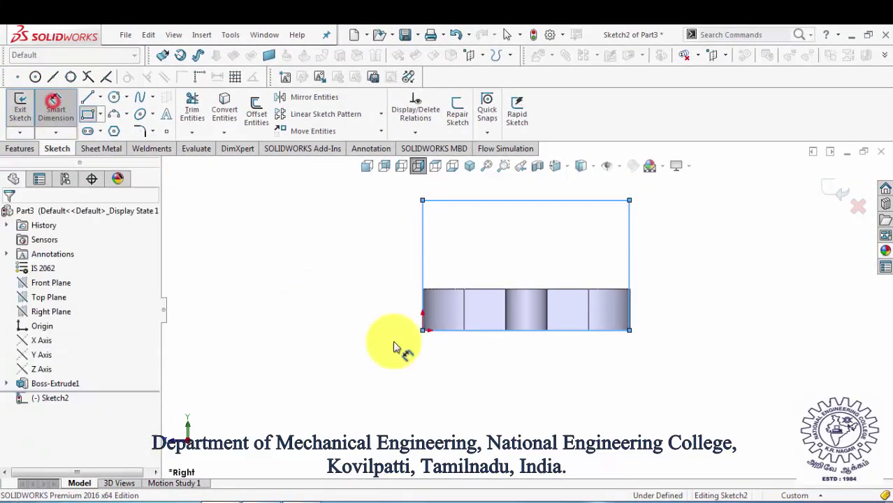
left_click(473, 331)
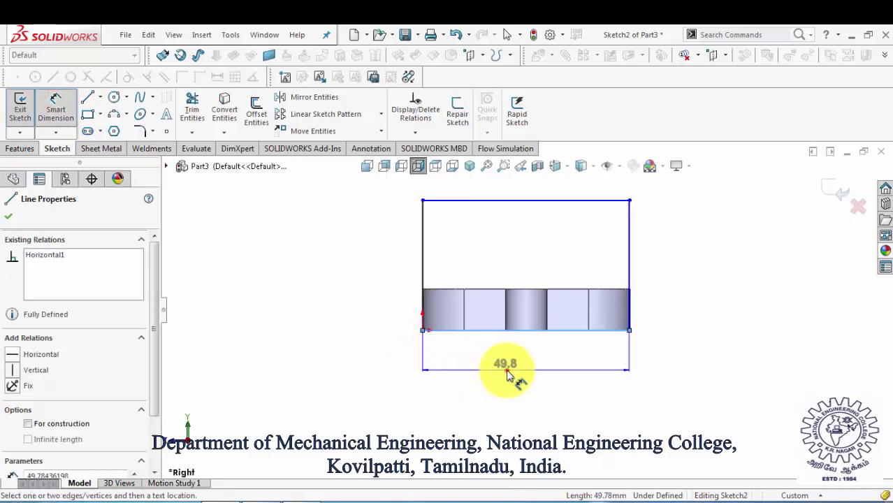
left_click(508, 375)
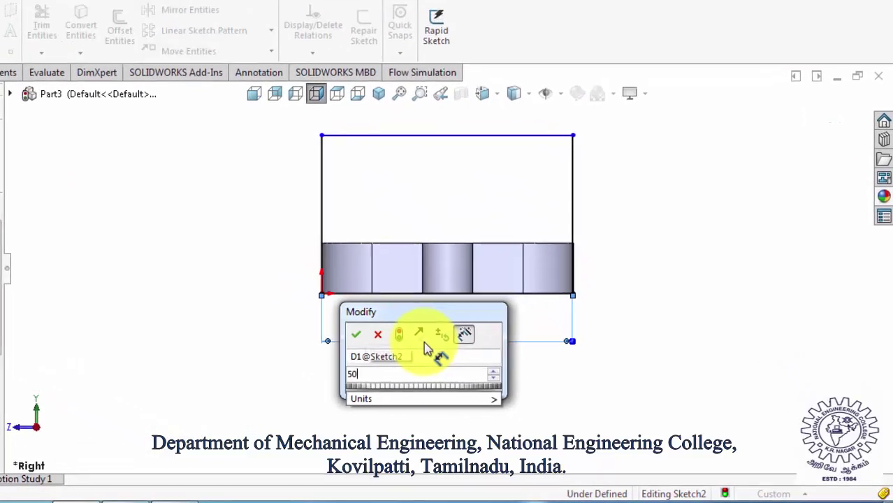
key("Return")
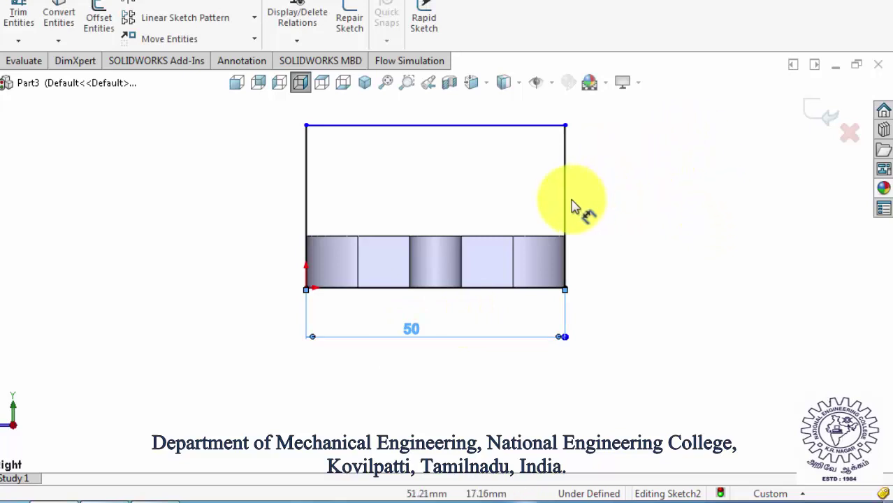
left_click(586, 217)
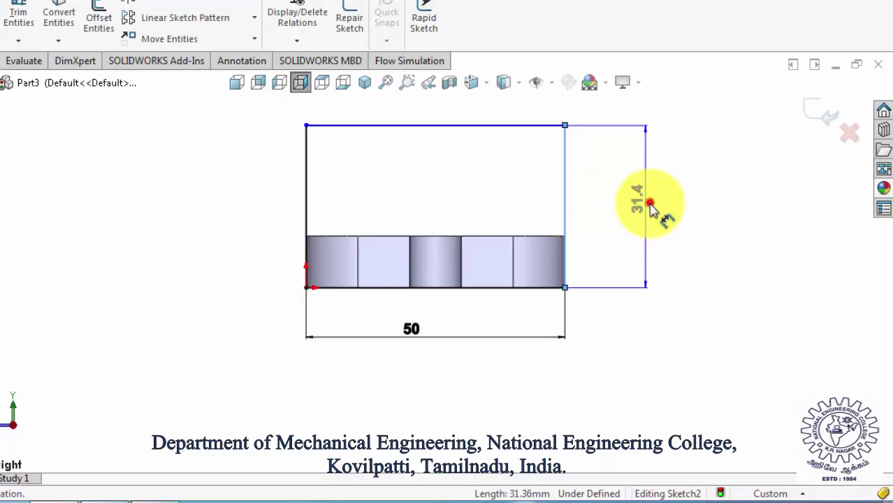
left_click(650, 207)
type("50")
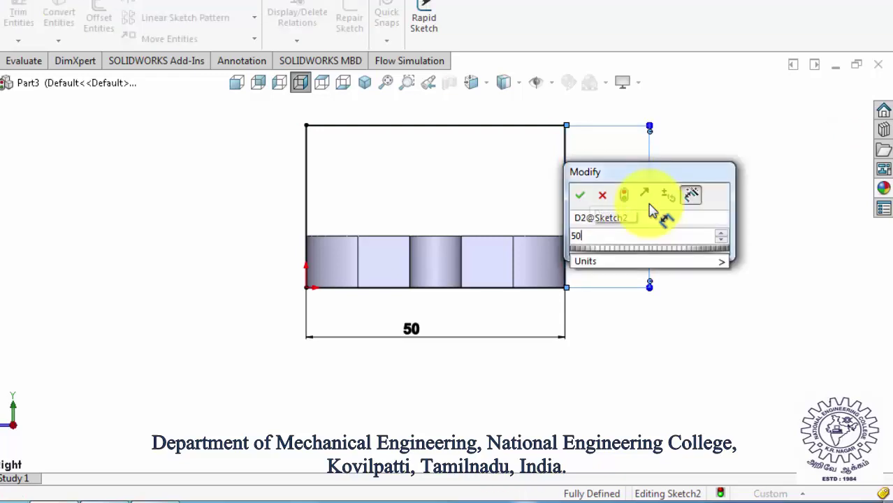
key("Return")
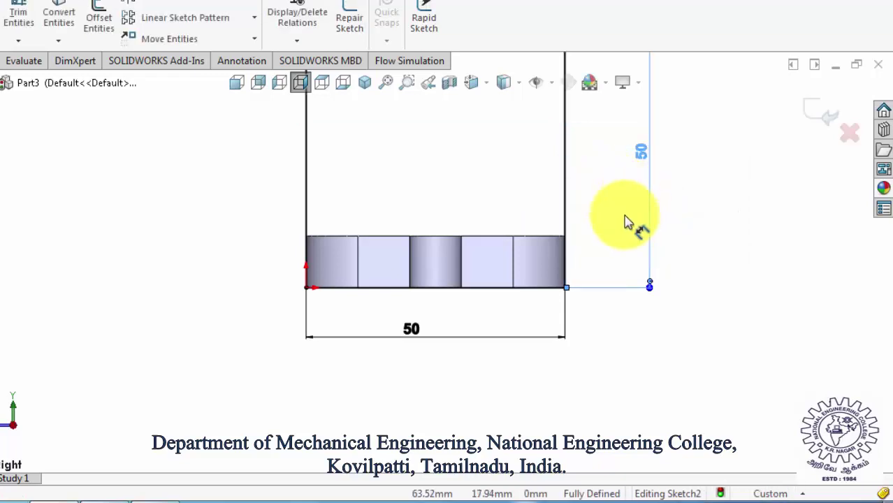
key("z")
scroll(595, 216, "down", 2)
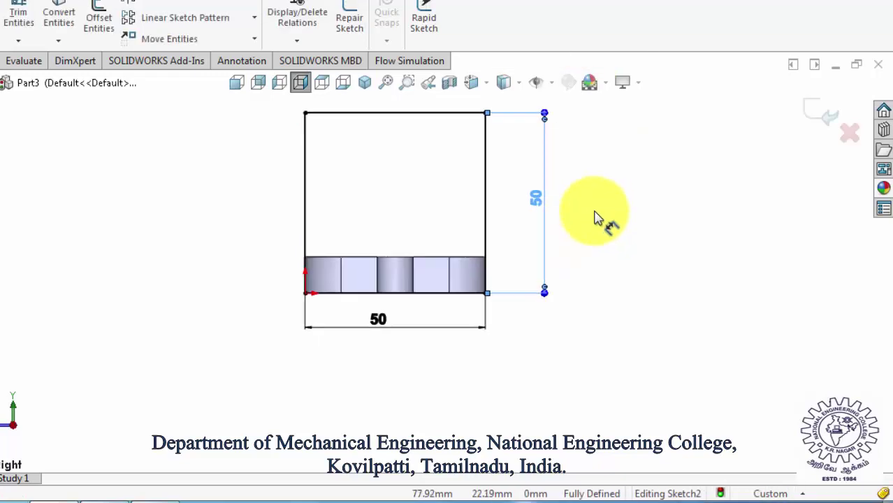
Round the two upper corners of the 50 x 50 mm upright profile with 10 mm sketch fillets
scroll(595, 213, "up", 5)
scroll(534, 212, "down", 2)
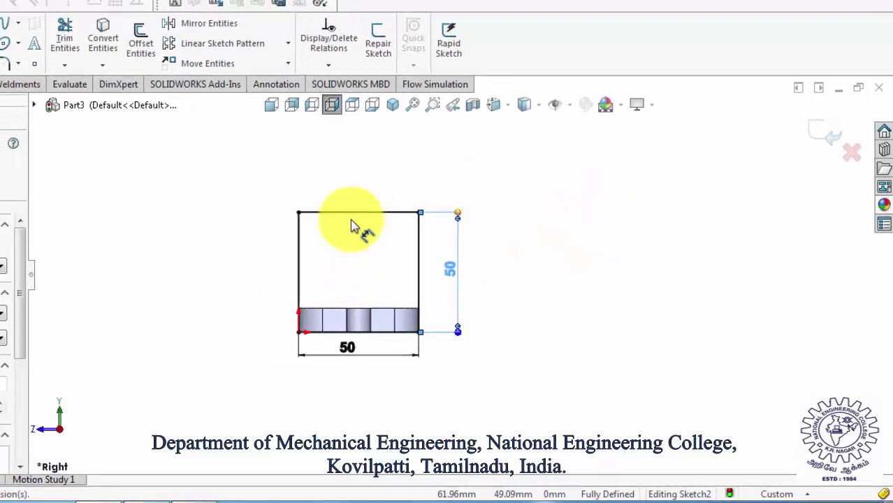
left_click(139, 131)
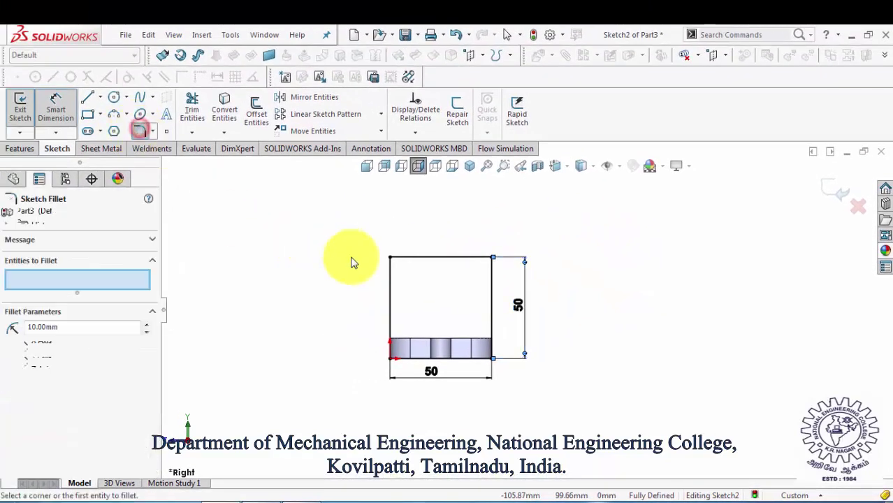
left_click(391, 258)
left_click(491, 259)
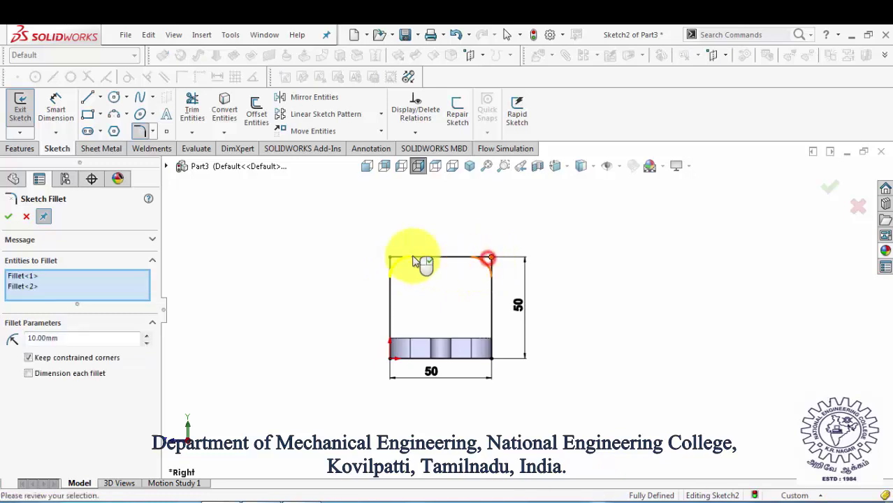
left_click(9, 217)
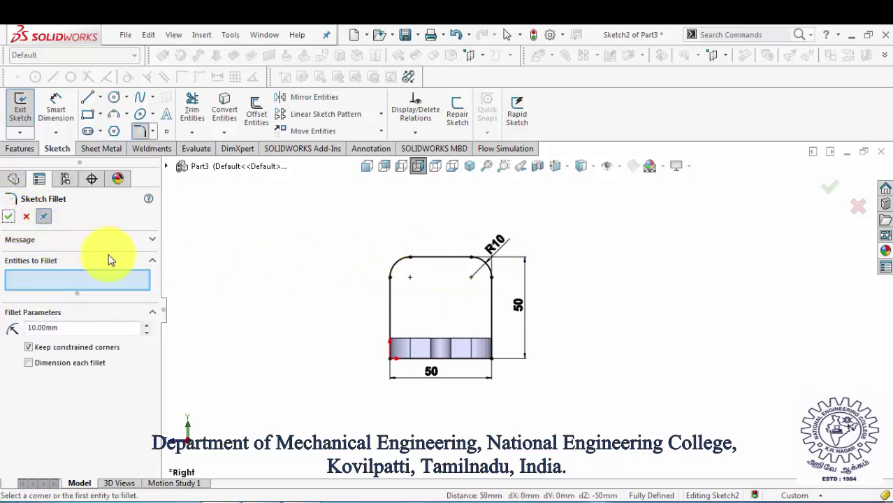
Sketch a horizontal straight slot between the two fillet centres, 30 mm centre to centre and about 11.2 mm wide
left_click(88, 131)
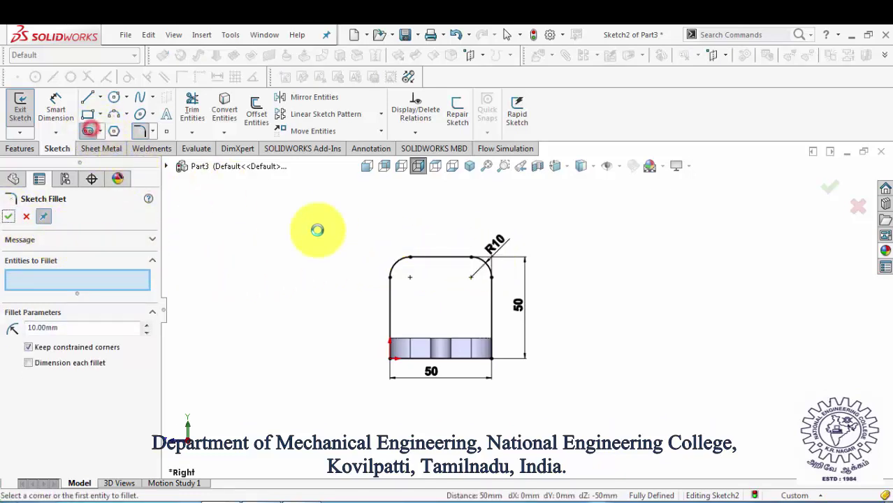
scroll(414, 279, "down", 2)
scroll(424, 298, "down", 2)
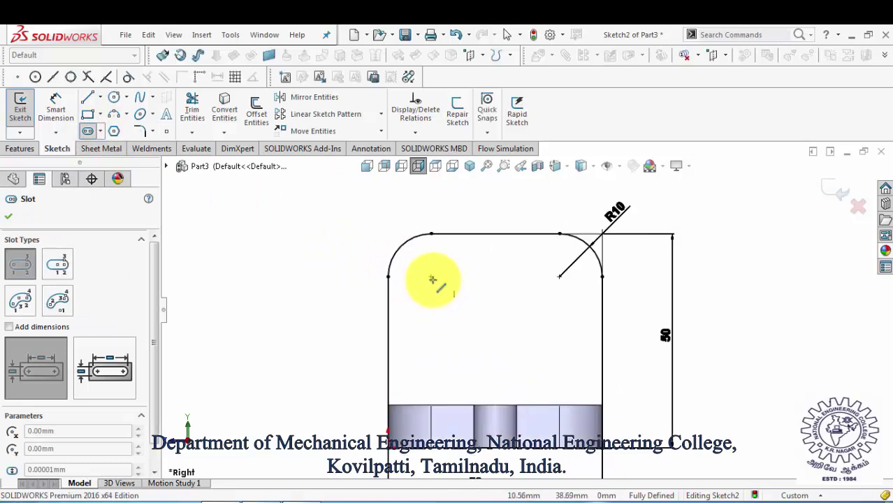
left_click(432, 277)
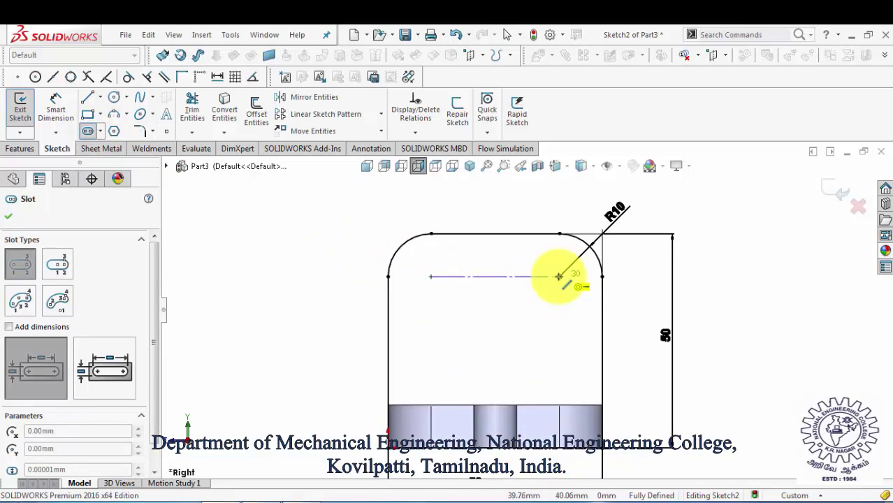
left_click(558, 276)
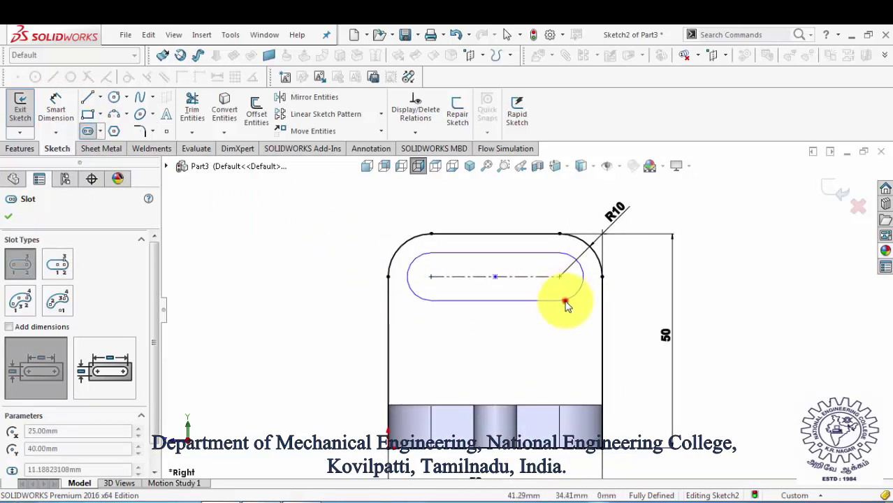
left_click(566, 303)
Dimension the end radius of the upright's slot to 5 mm
left_click(56, 110)
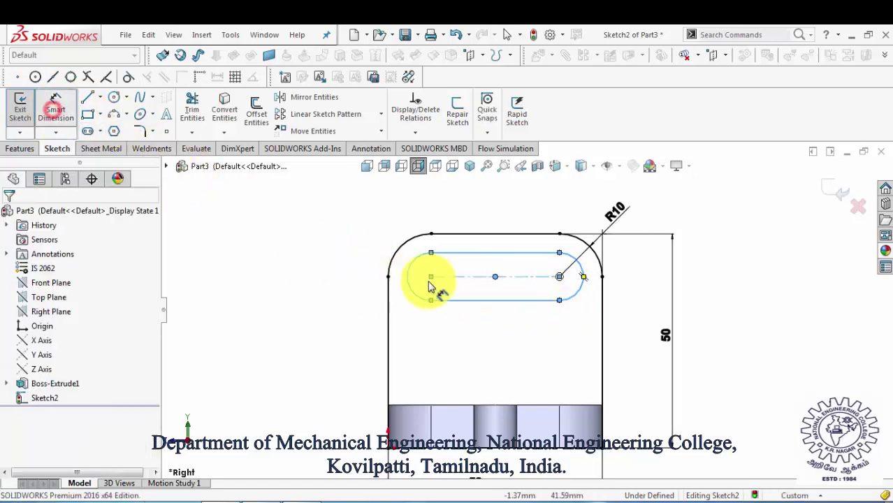
left_click(410, 267)
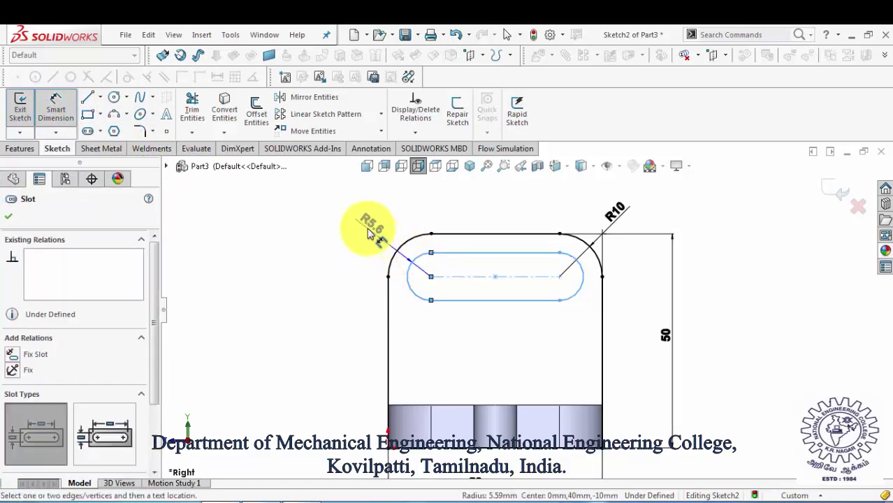
left_click(368, 233)
type("5")
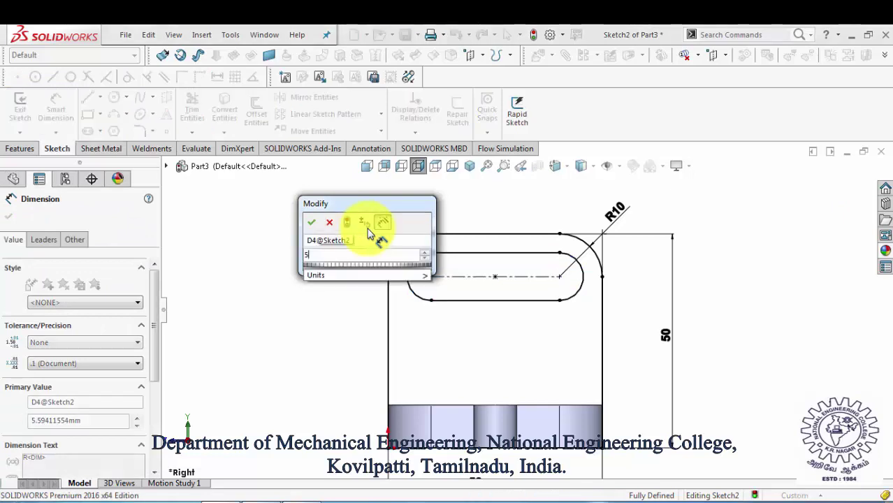
key("Return")
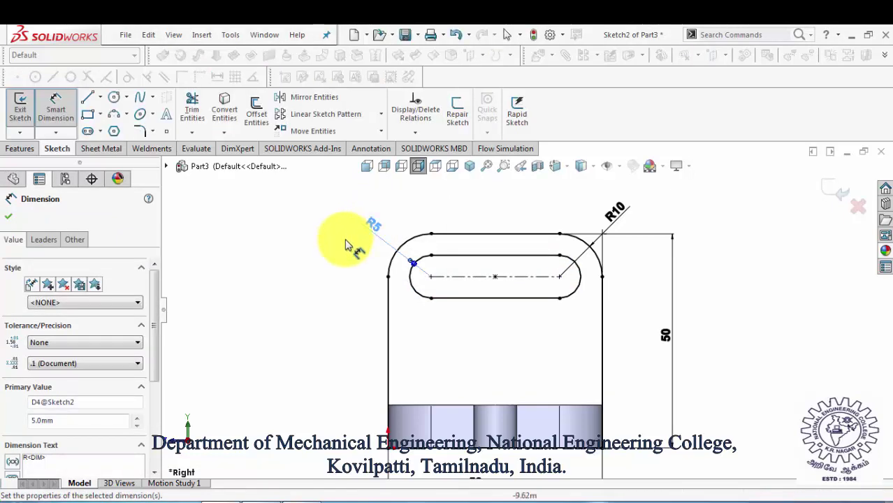
Extrude the slotted upright profile as a blind boss 10 mm toward the base's slotted end, merged with the base
left_click(19, 149)
left_click(26, 115)
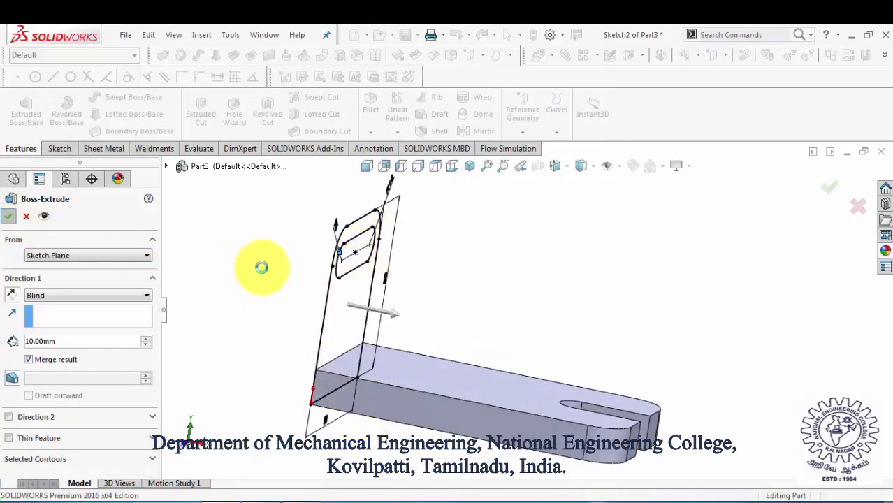
key("Return")
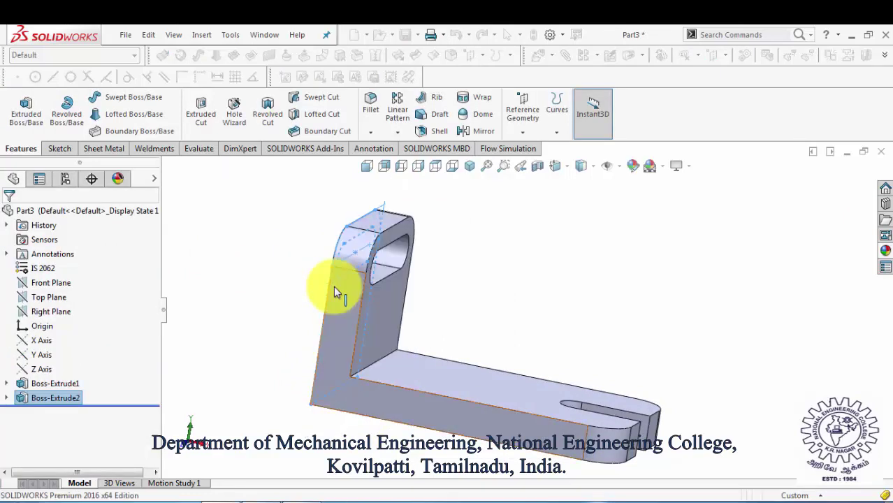
left_click(500, 289)
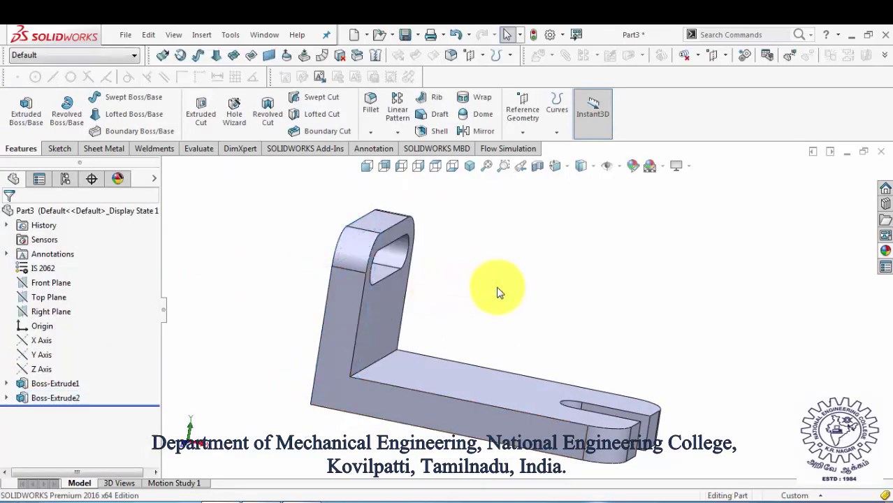
Sketch a corner rectangle about 22.3 x 50 mm on the base's top face, starting at the upright's inner edge and spanning the full base width
key("ctrl+5")
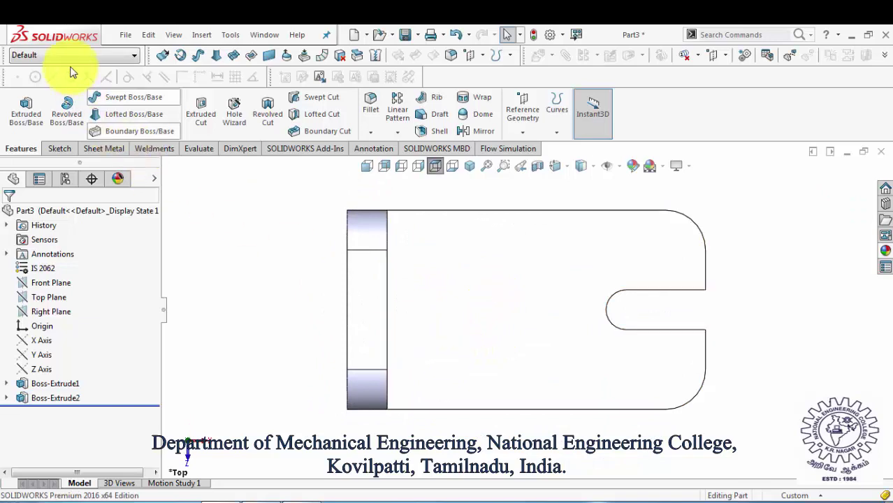
left_click(59, 149)
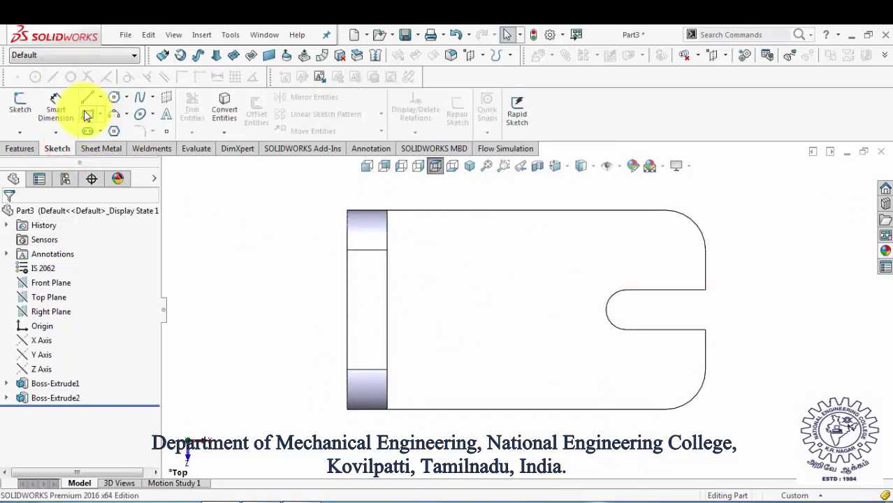
left_click(86, 114)
left_click(397, 220)
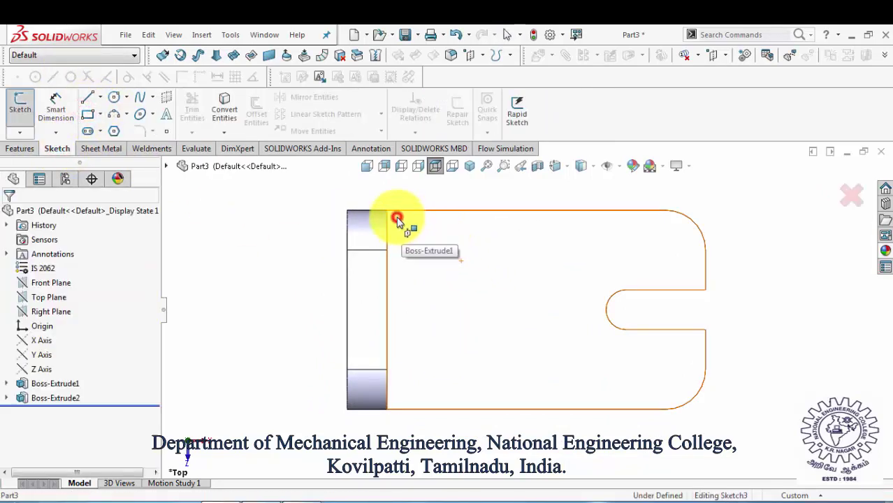
left_click(388, 211)
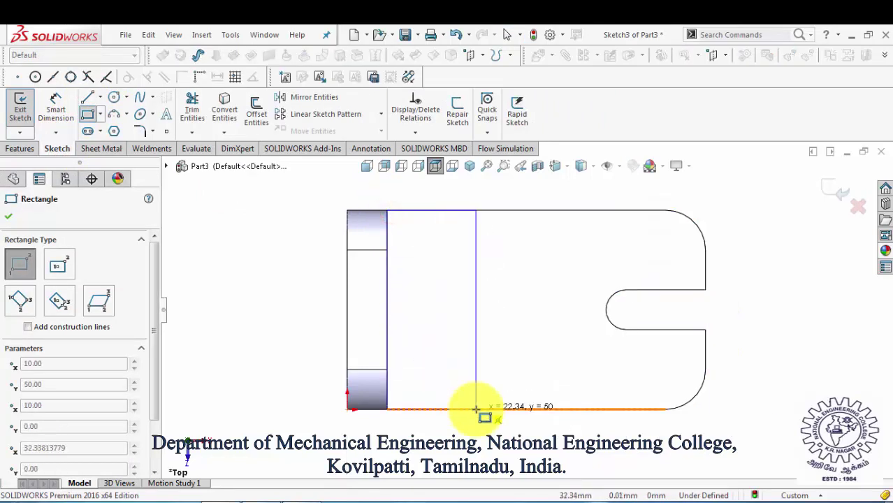
left_click(476, 410)
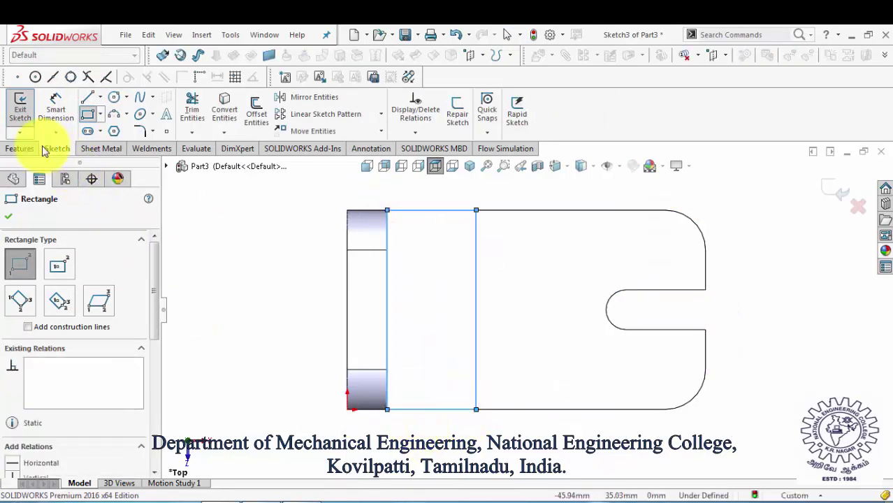
Add a reference dimension to the rectangle's 50 mm side and set its width along the base to 25 mm
left_click(50, 105)
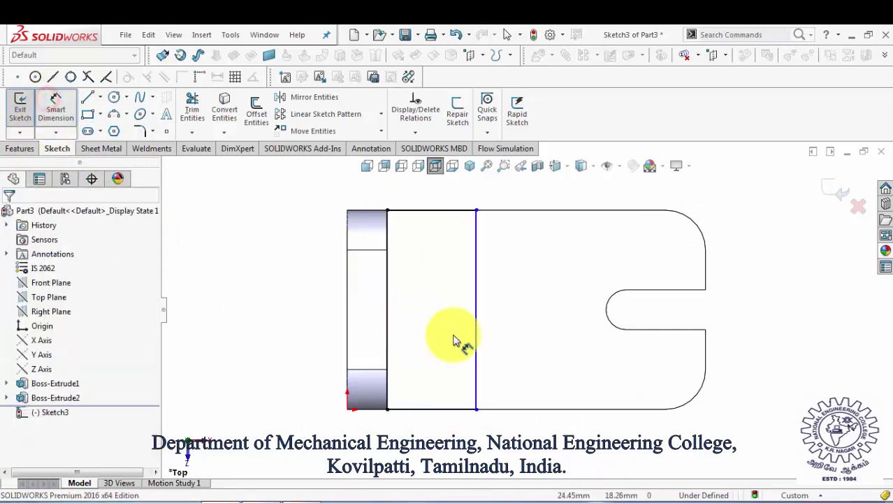
left_click(479, 281)
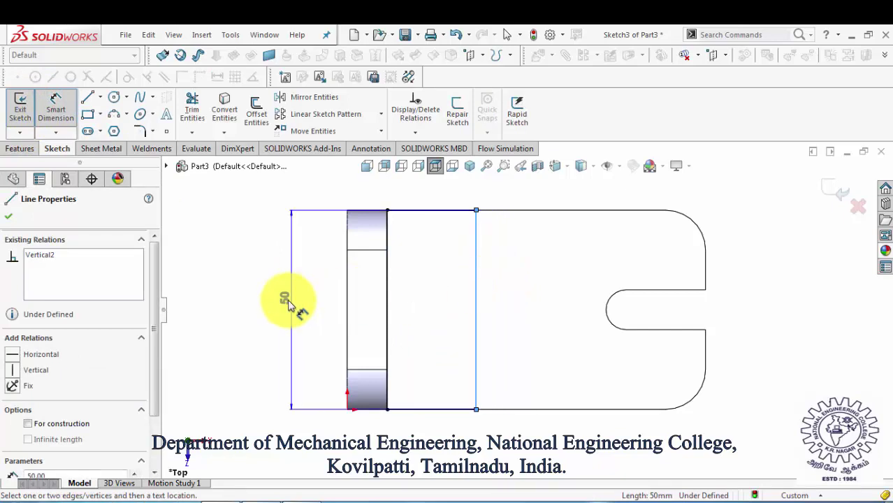
left_click(282, 301)
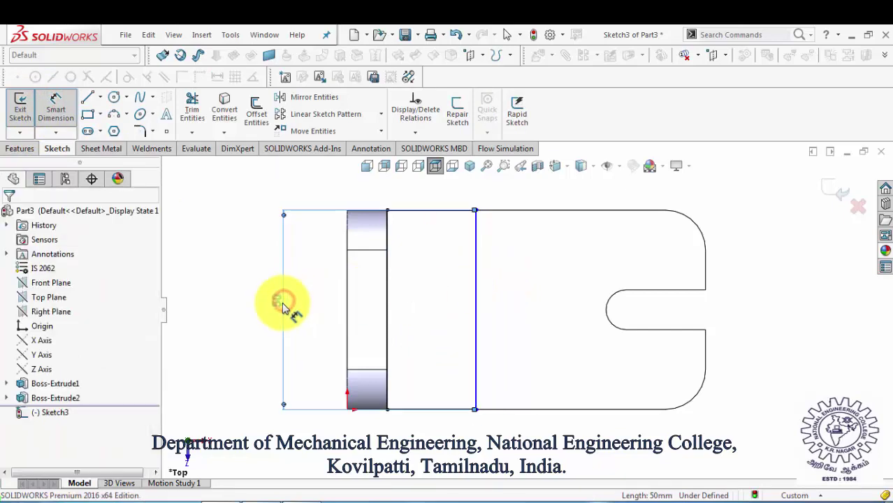
left_click(423, 410)
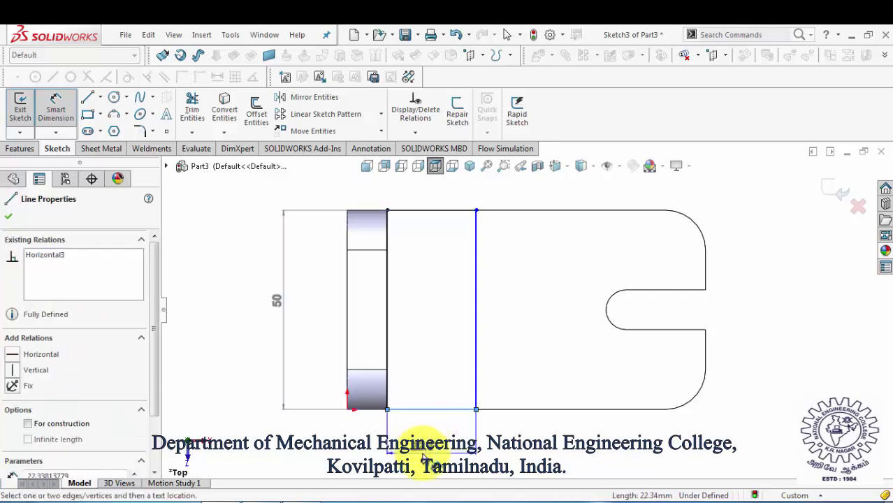
left_click(424, 455)
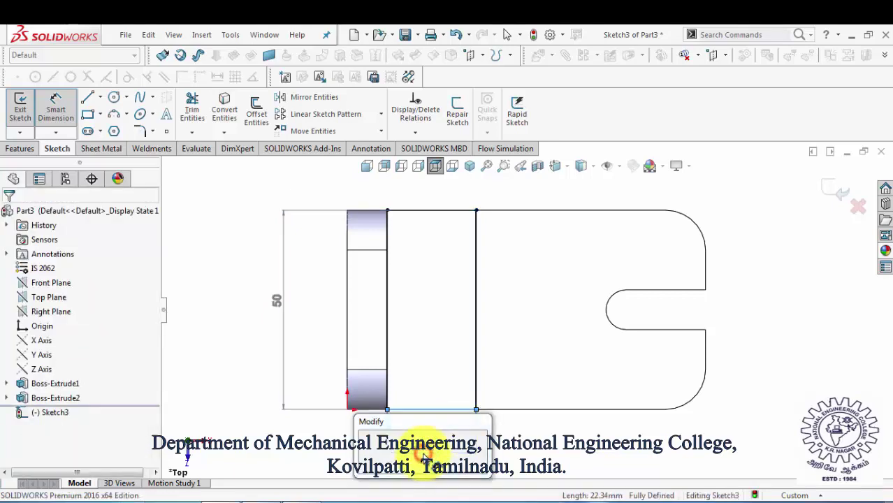
type("25")
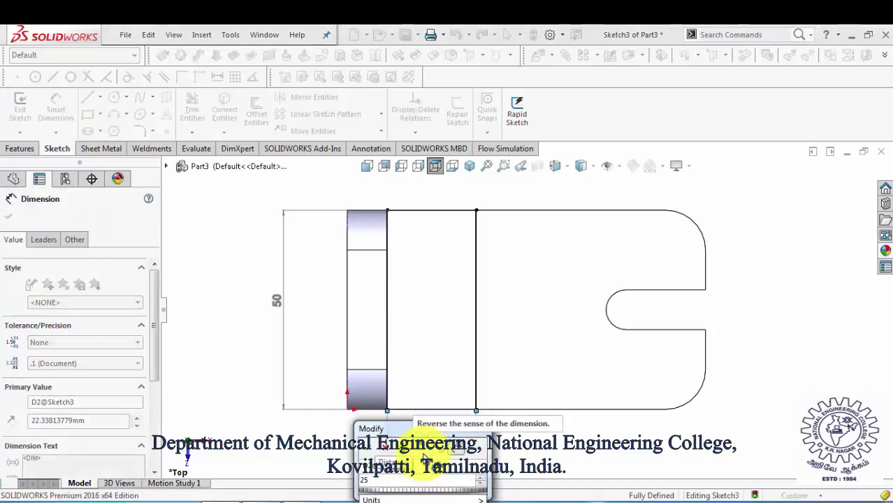
key("Return")
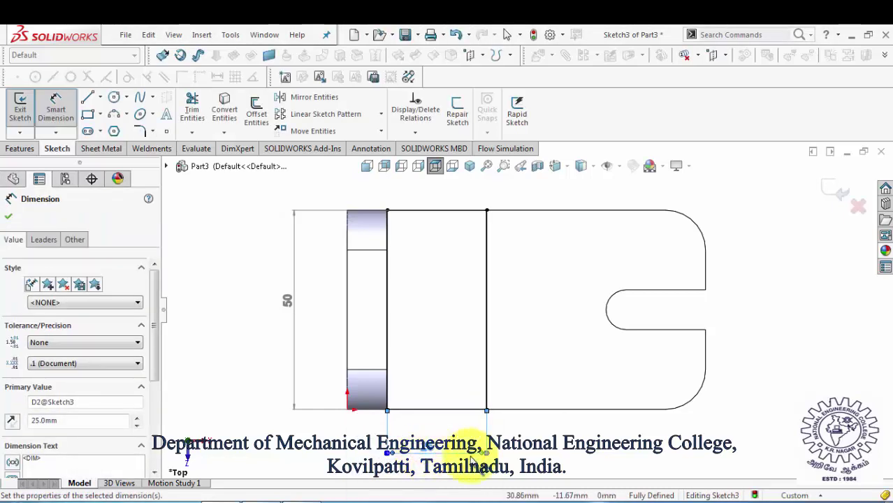
key("Escape")
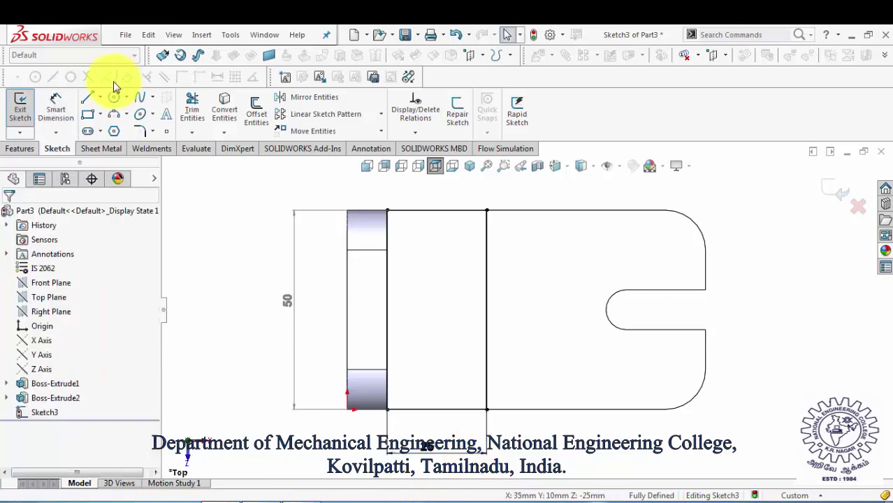
Sketch a 40 mm diameter circle centred on the midpoint of the rectangle's slot-side edge, and trim it and the edge to leave a semicircular notch
left_click(113, 97)
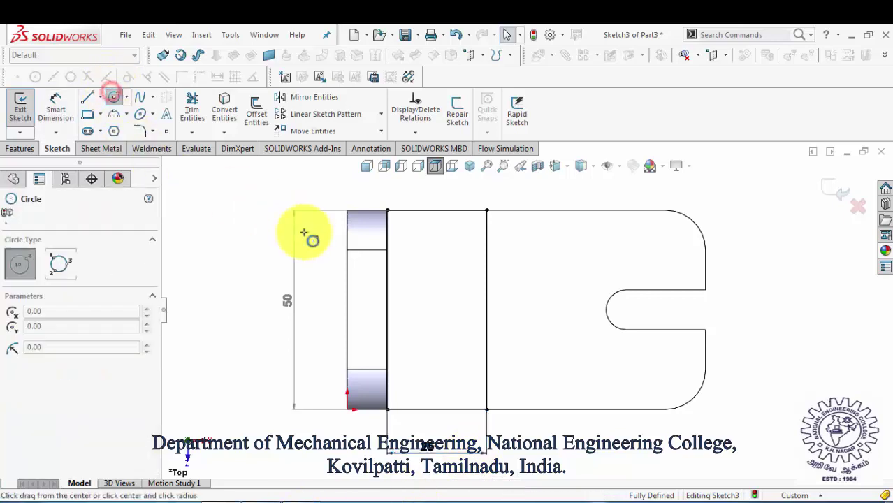
left_click(487, 310)
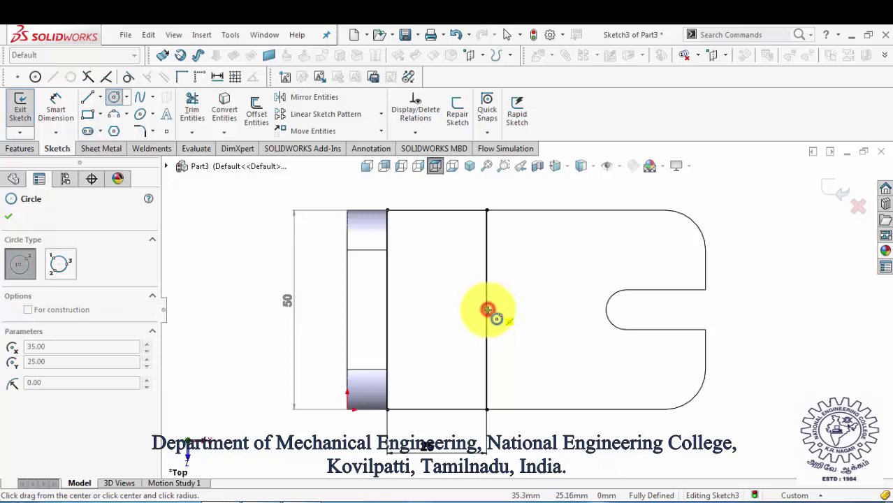
left_click(524, 366)
key("Escape")
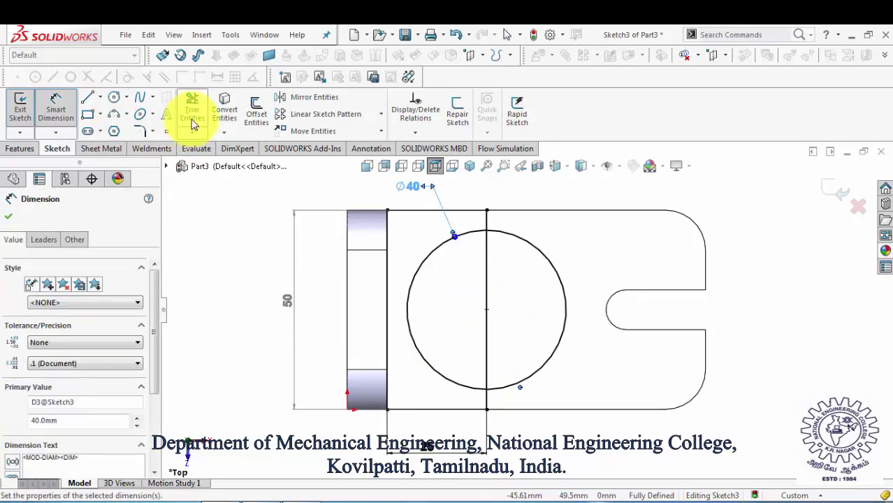
left_click(193, 112)
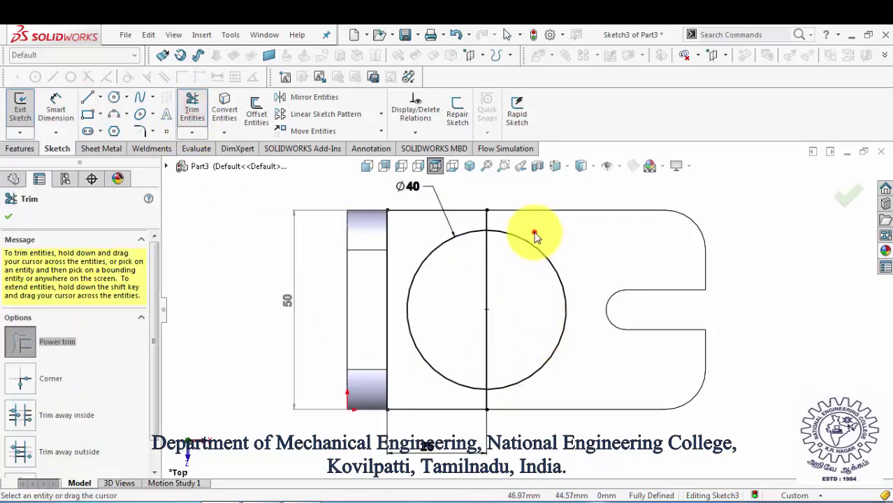
mouse_move(534, 235)
left_mouse_down()
mouse_move(488, 276)
mouse_move(484, 313)
left_mouse_up()
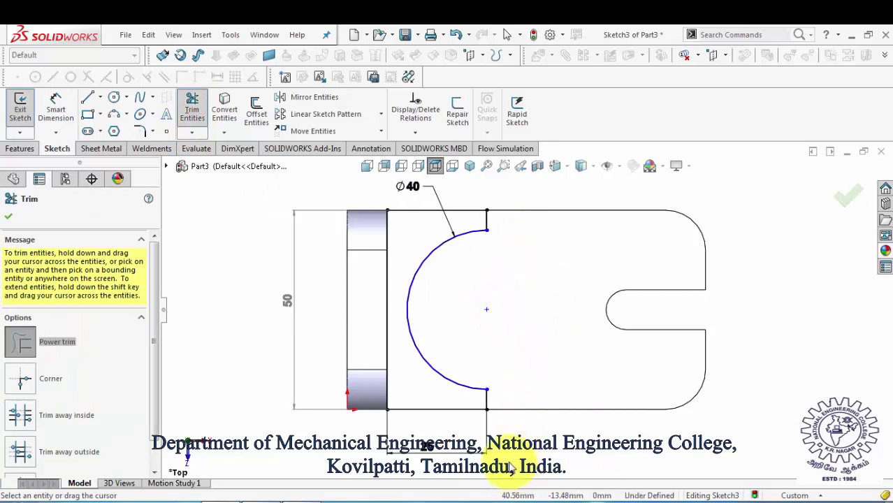
Dimension the notch arc's upper endpoint 5 mm from the adjacent long base edge, and the arc's centre 25 mm from the opposite long edge
left_click(55, 109)
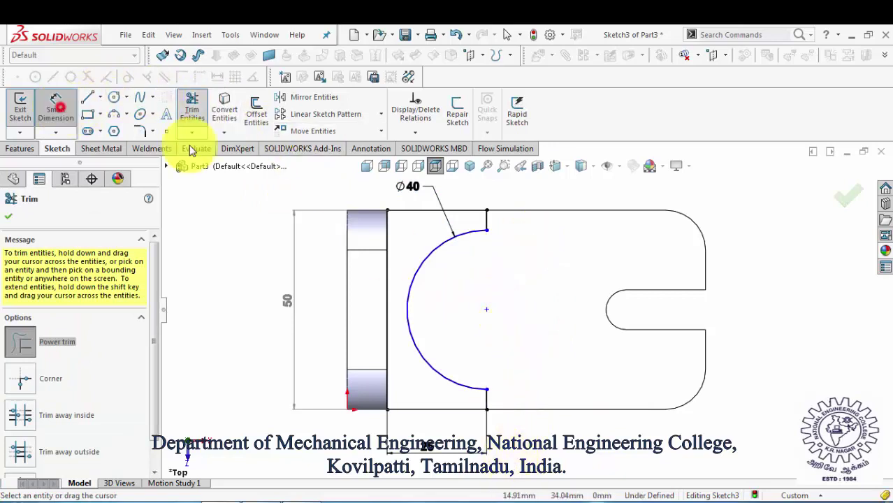
left_click(488, 230)
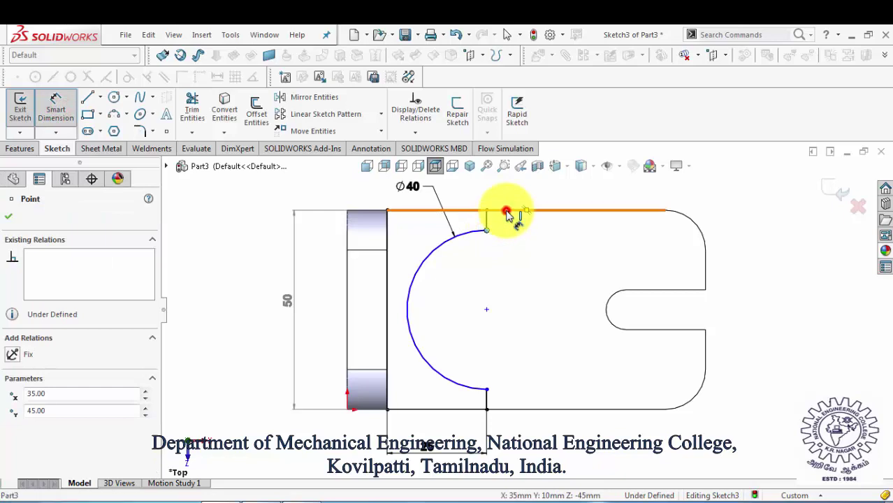
left_click(507, 211)
left_click(520, 196)
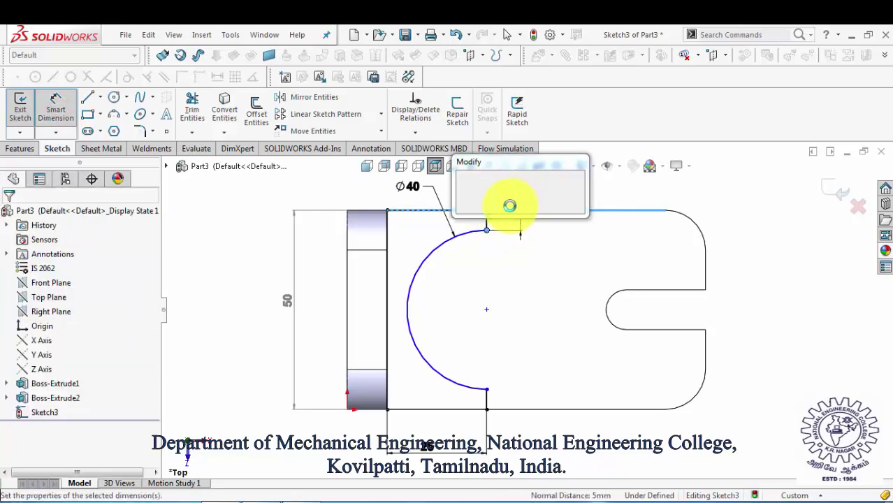
left_click(465, 192)
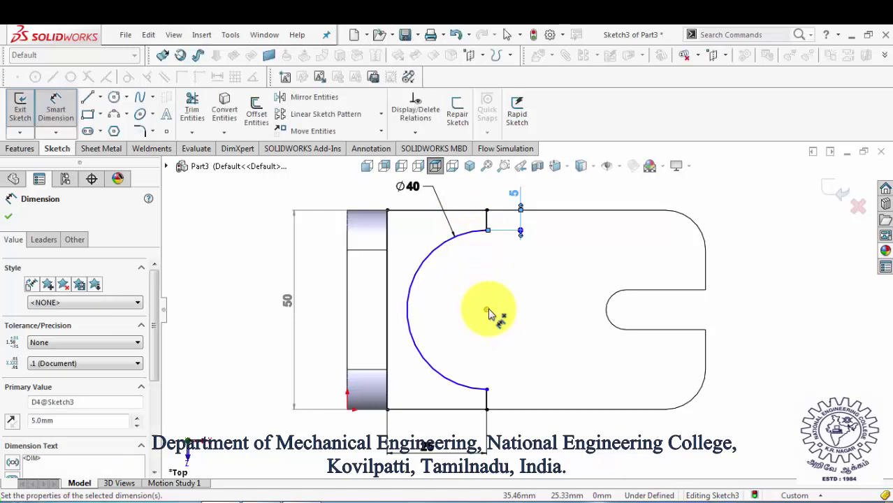
left_click(487, 310)
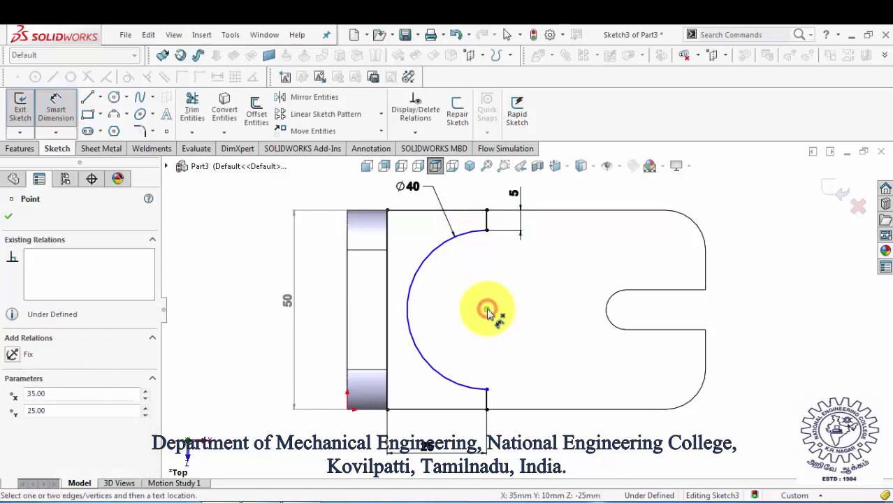
left_click(542, 410)
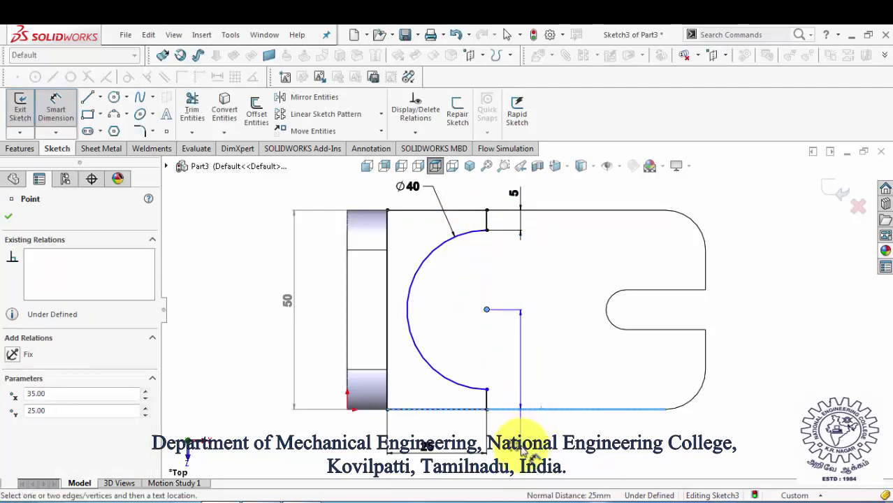
left_click(523, 451)
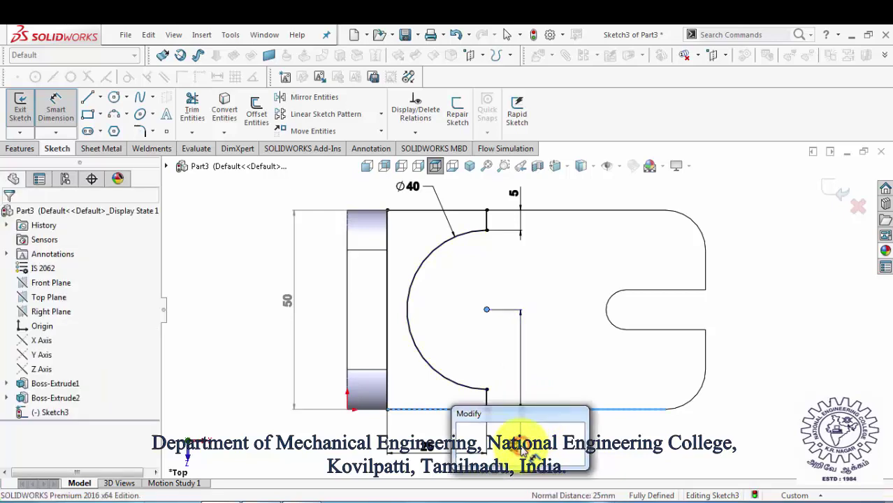
left_click(462, 438)
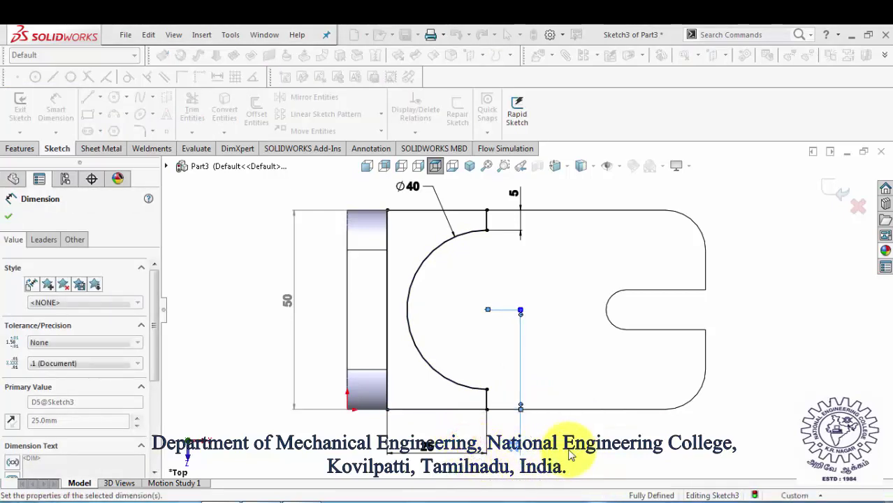
Extrude the notched profile upward from the base as a blind 10 mm boss, merged with the bracket
left_click(21, 149)
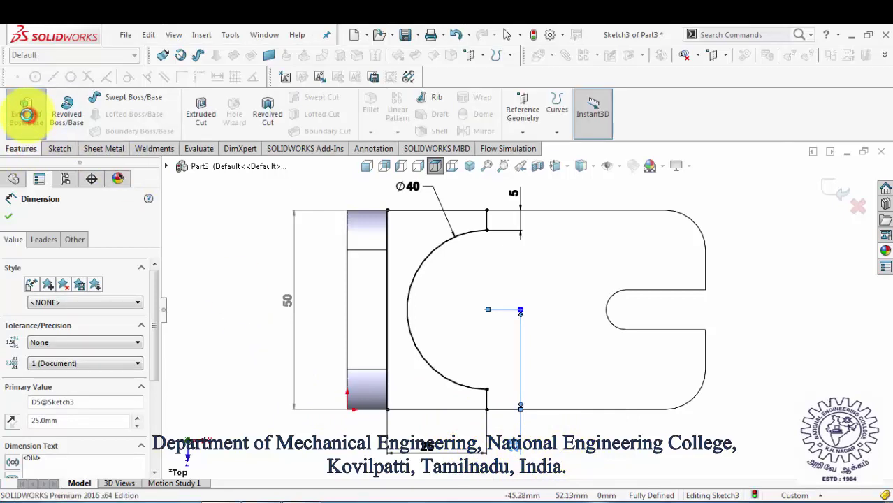
left_click(26, 114)
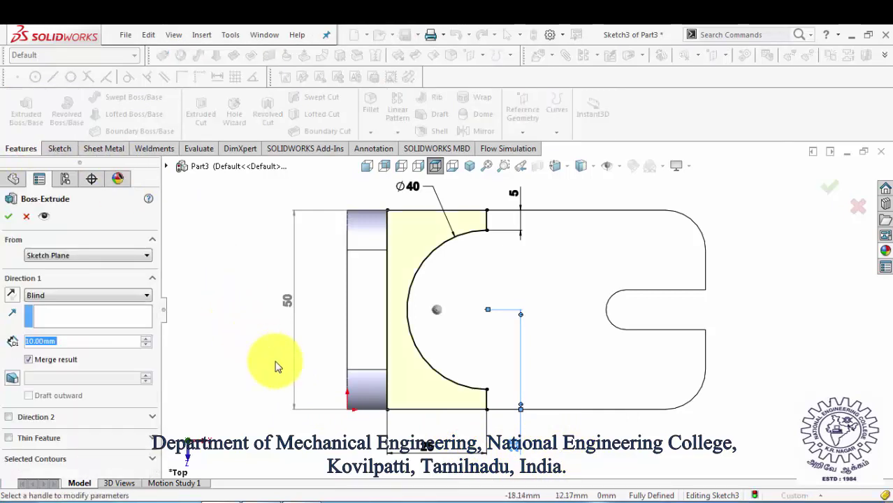
middle_click_drag(276, 367, 280, 229)
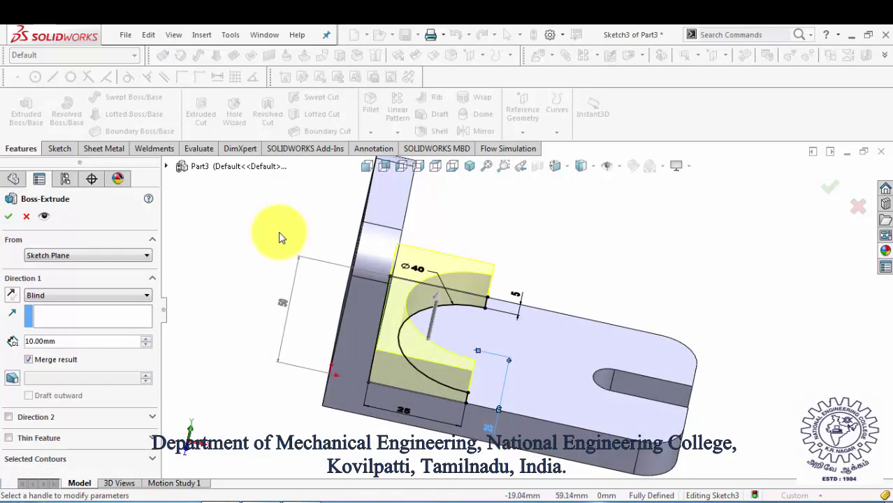
left_click(9, 216)
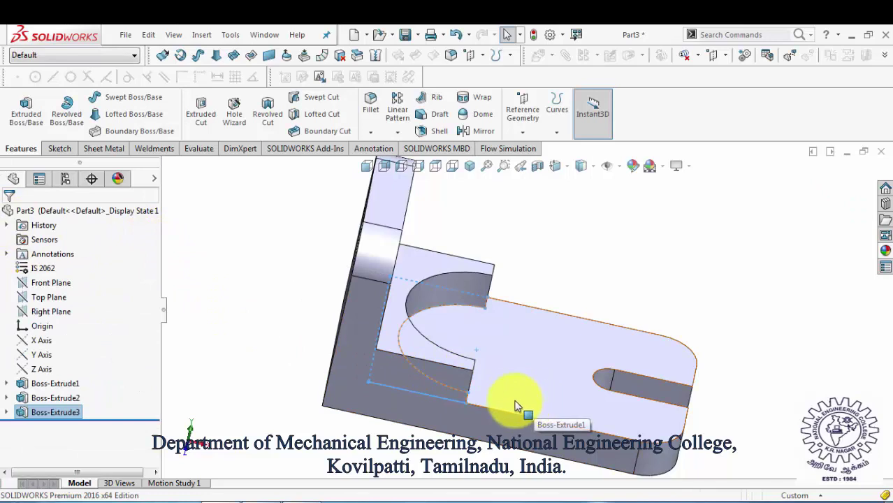
Sketch a circle about 40 mm in diameter on the base's top face, centred on the notch arc's centre and reaching the arc
key("ctrl+5")
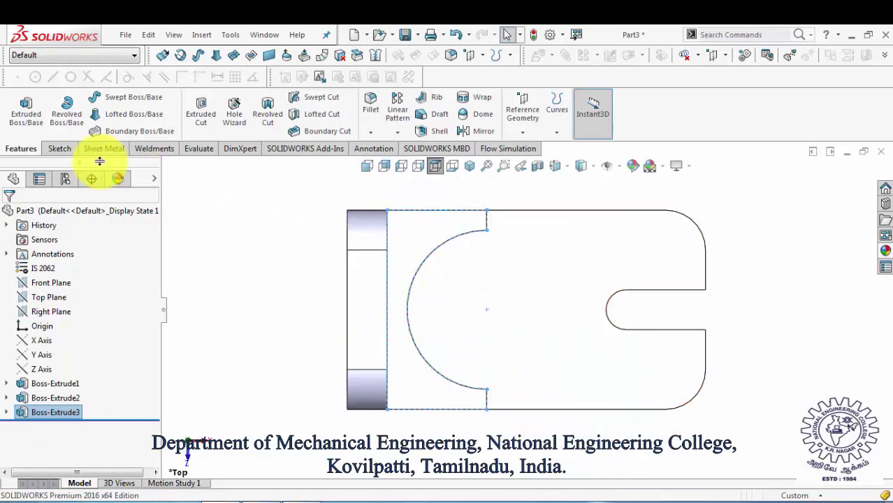
left_click(61, 150)
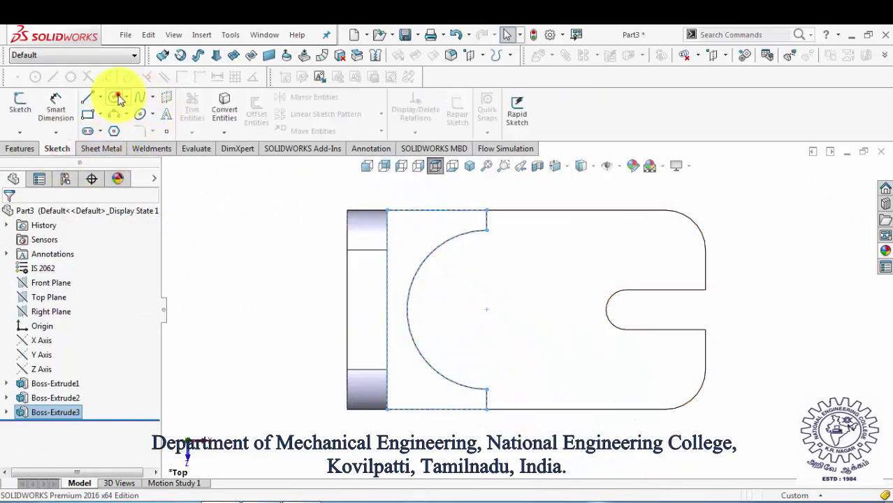
left_click(117, 98)
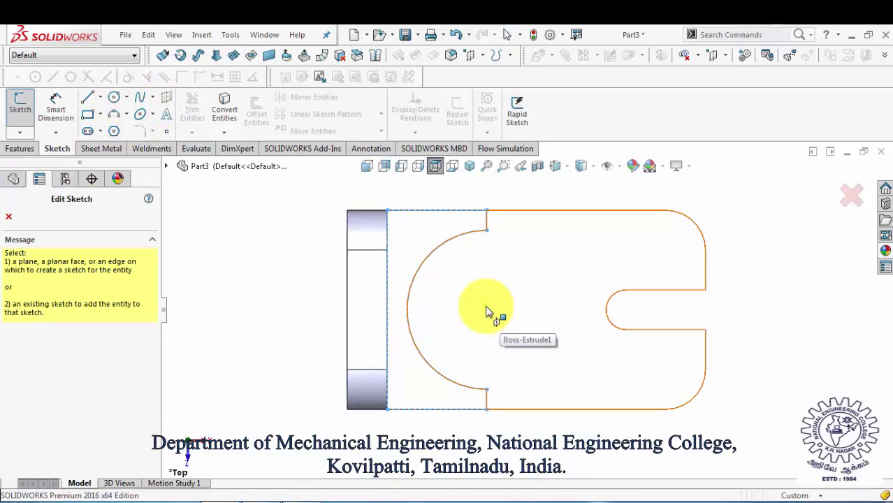
left_click(487, 313)
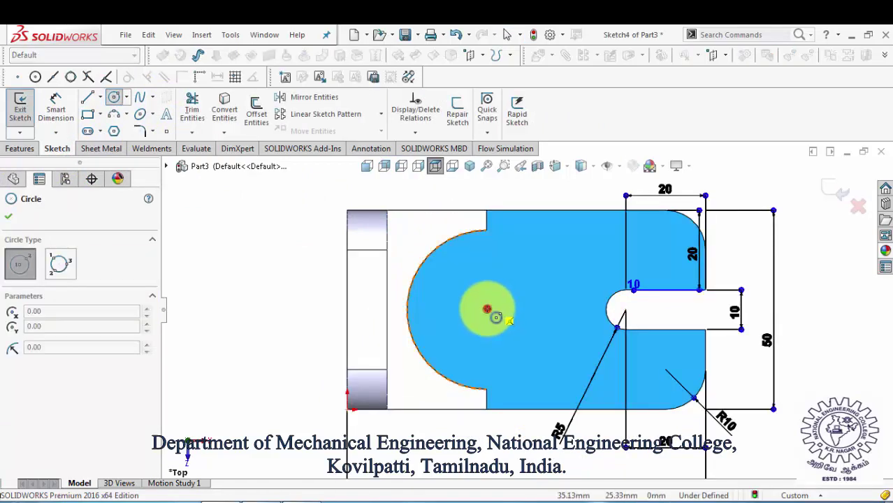
left_click(487, 309)
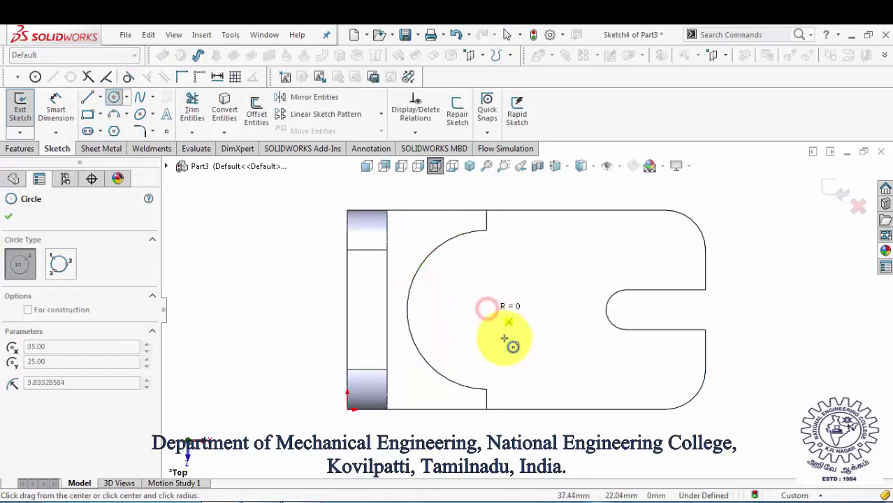
left_click(473, 386)
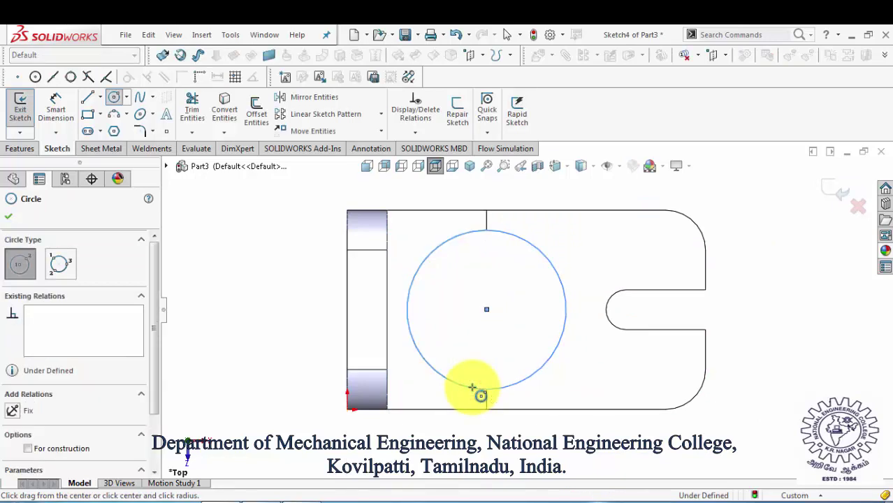
key("Escape")
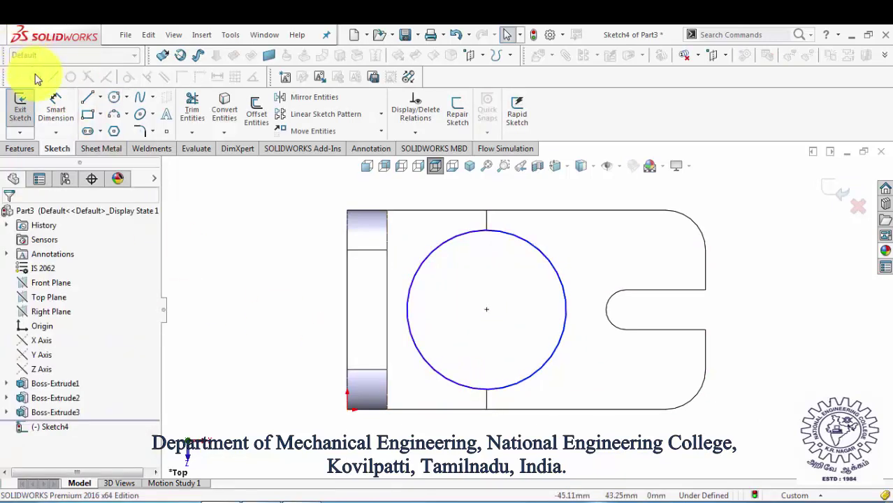
Dimension the circle's diameter as 40 mm
left_click(50, 97)
left_click(531, 244)
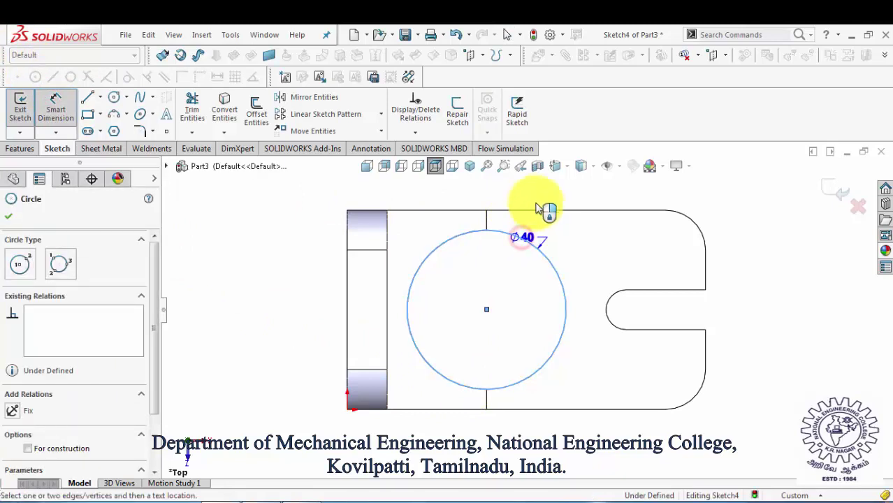
left_click(541, 203)
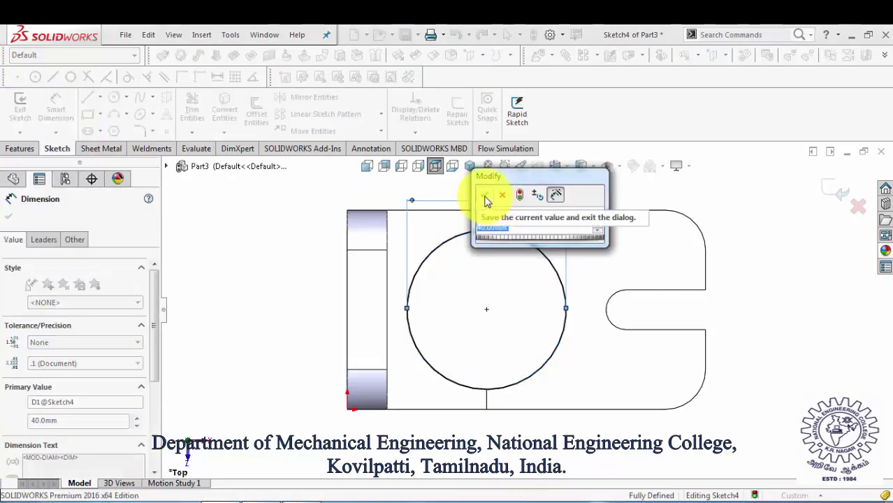
left_click(487, 199)
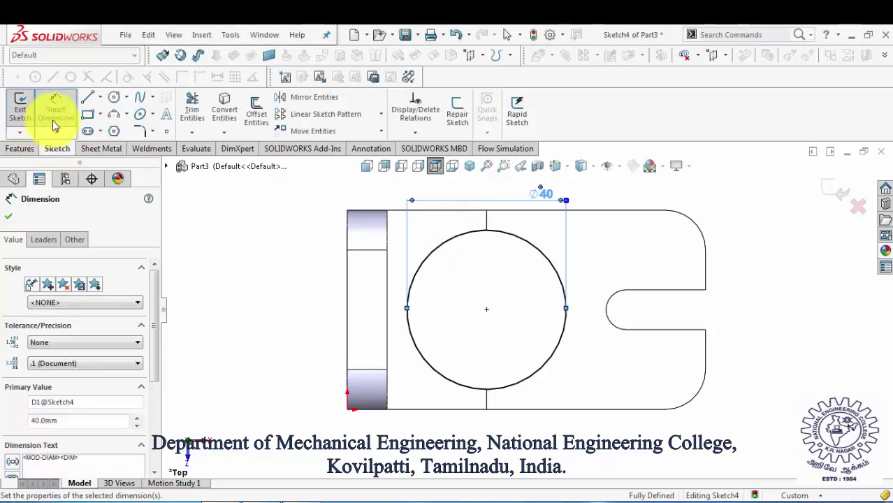
Sketch a concentric circle inside the 40 mm circle and set its diameter to 20 mm
left_click(114, 96)
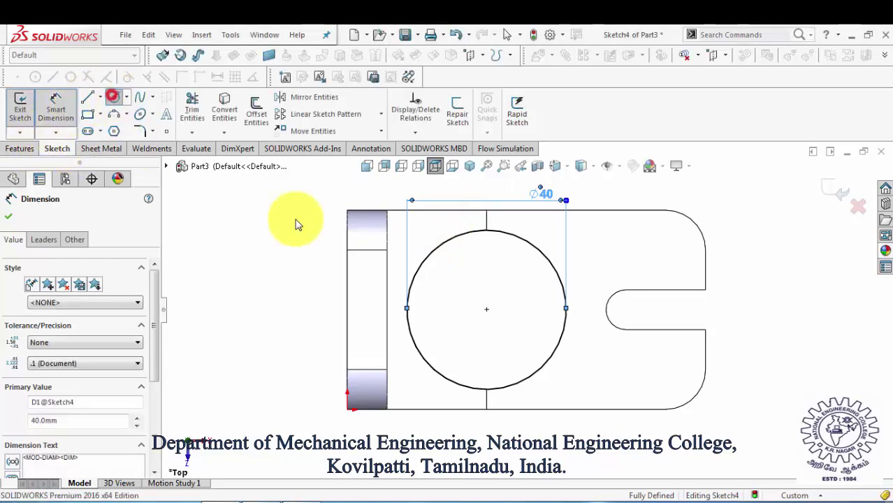
left_click(487, 310)
left_click(455, 328)
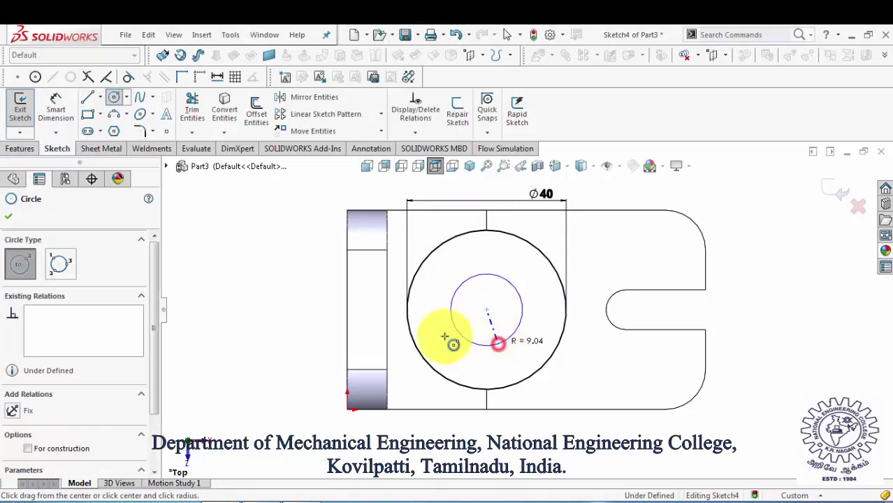
left_click(56, 106)
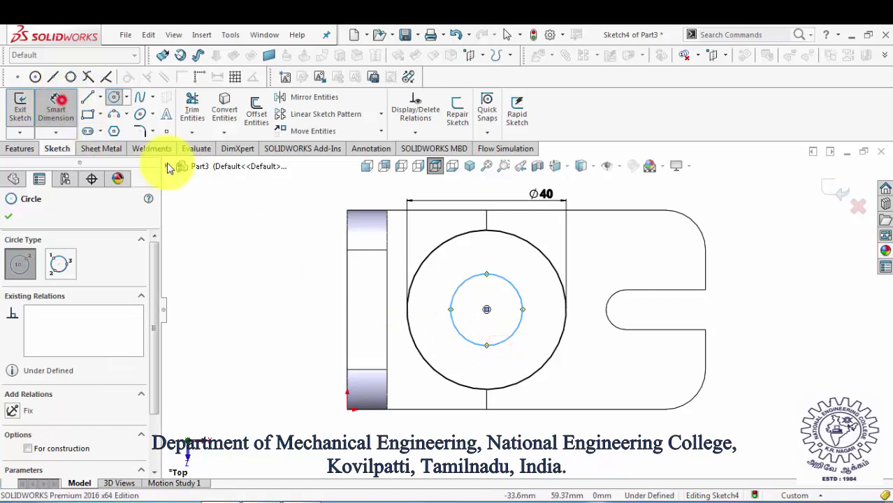
left_click(513, 338)
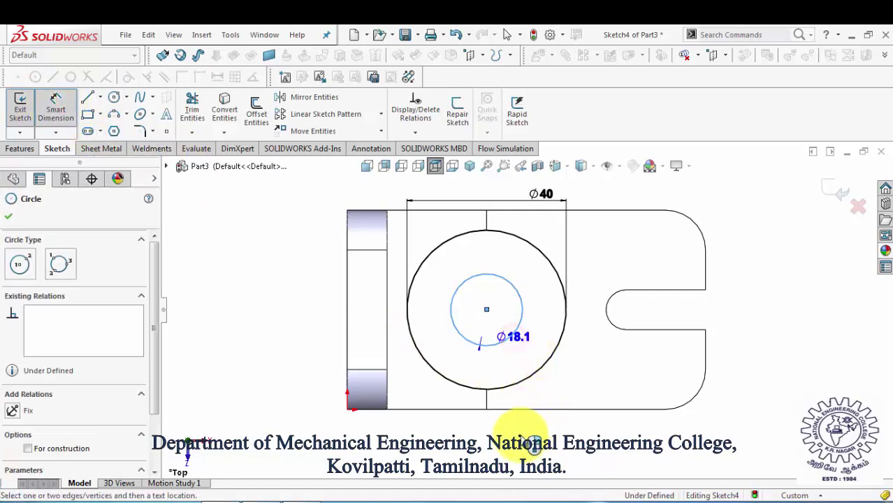
left_click(493, 455)
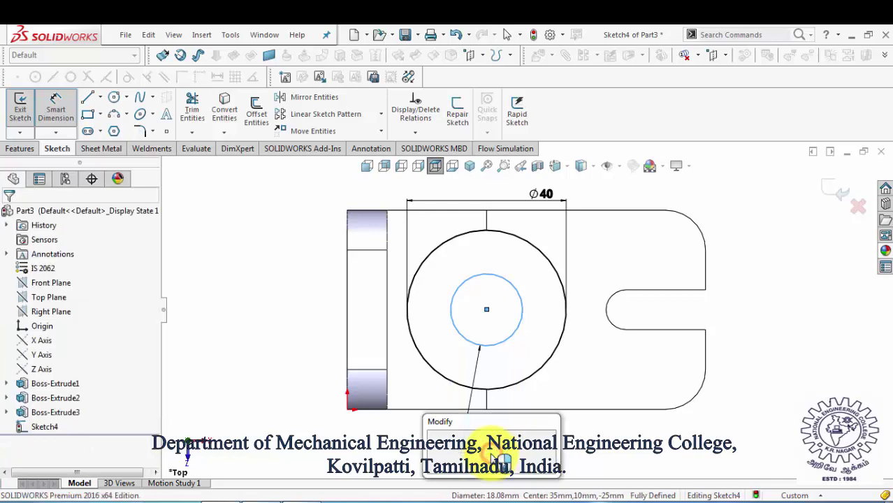
type("20")
key("Return")
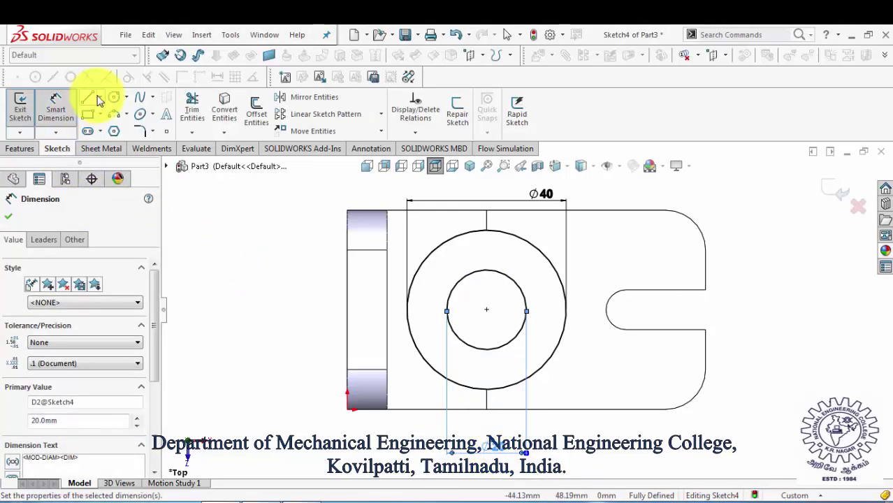
Sketch a small circle between the two concentric circles, level with their centre on the upright's side, and set its diameter to 5 mm
left_click(112, 97)
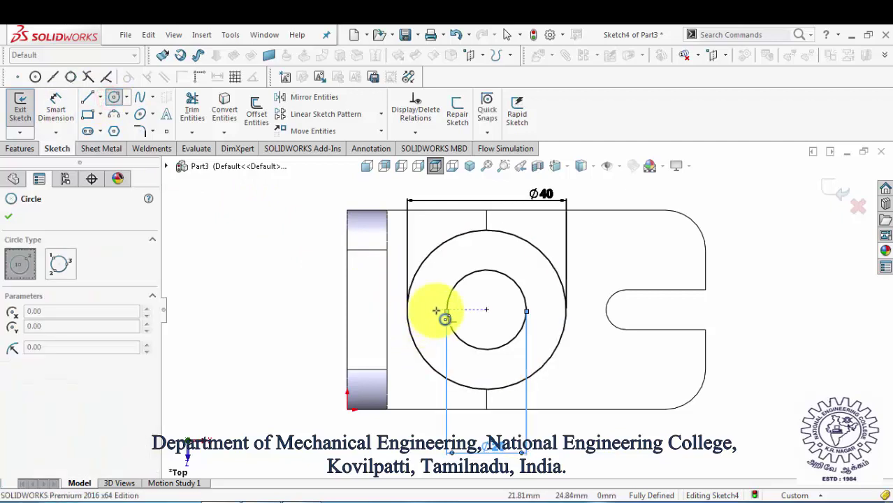
left_click(425, 310)
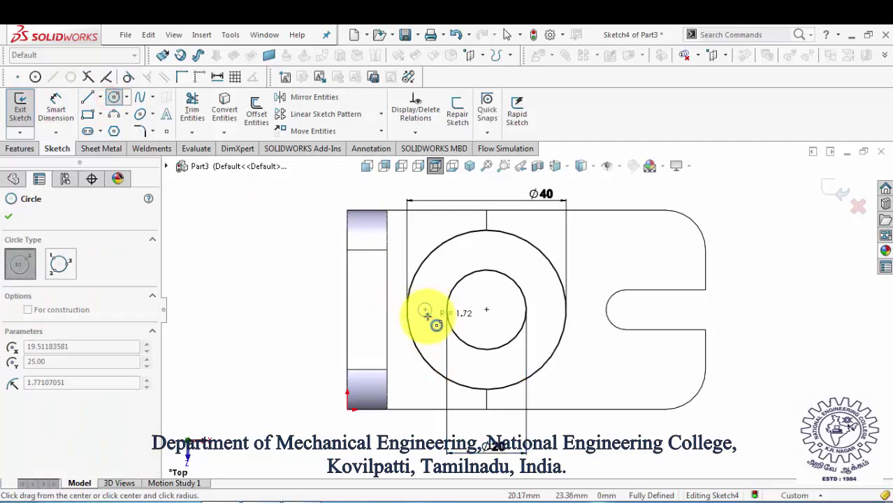
left_click(428, 316)
key("Escape")
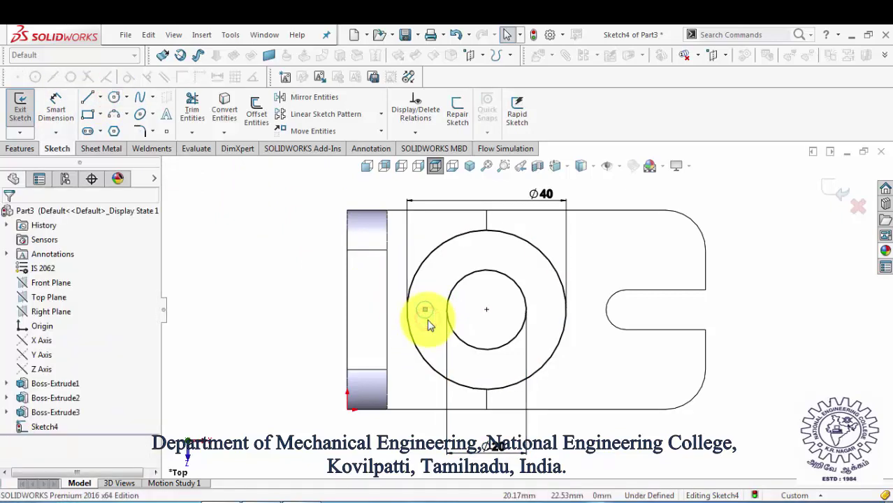
left_click(64, 112)
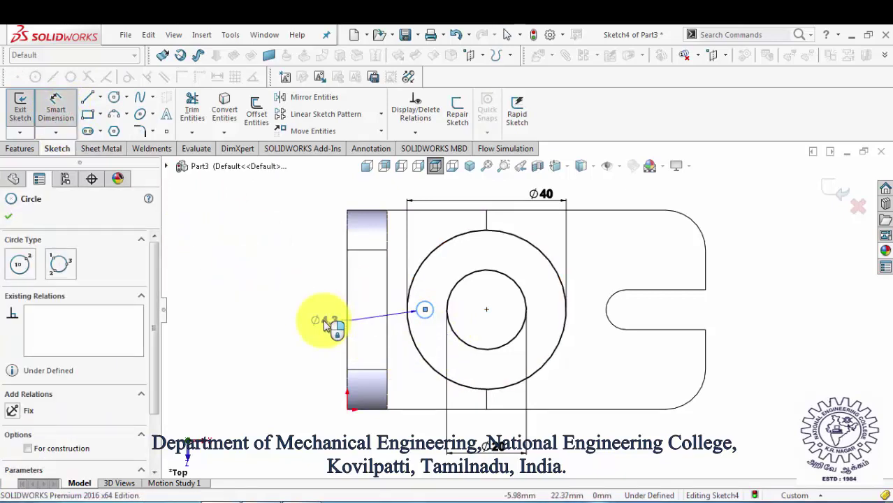
left_click(318, 327)
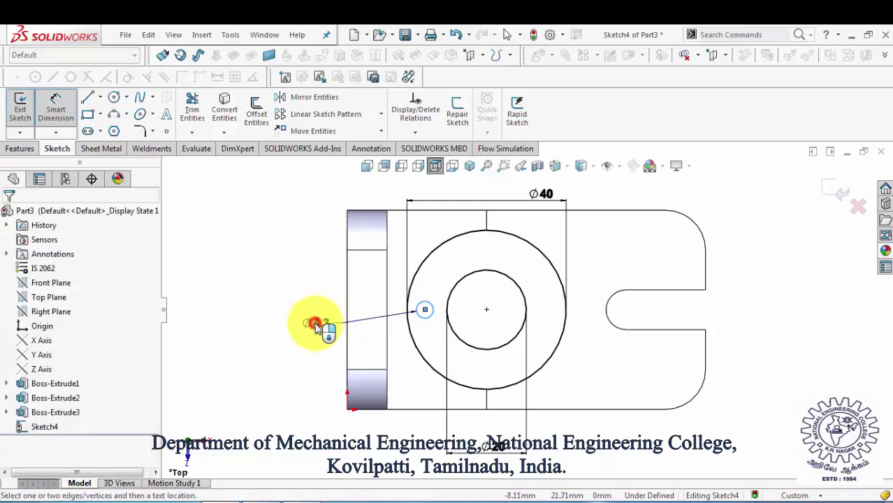
type("5")
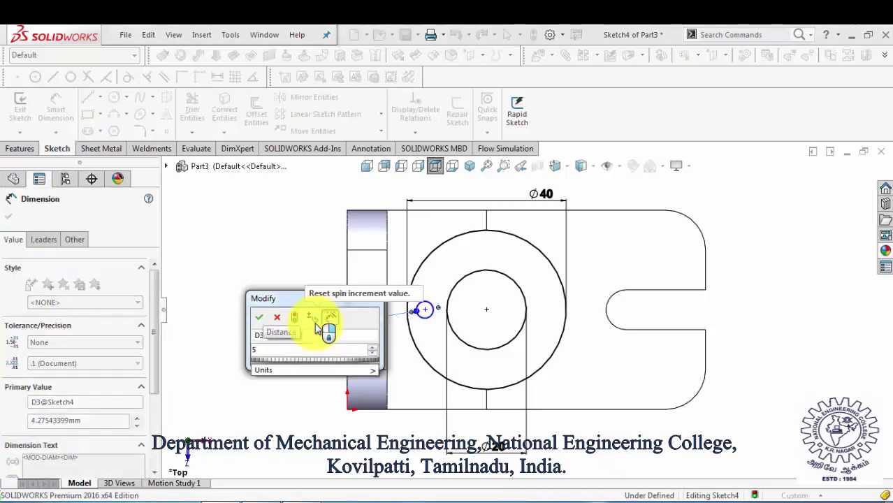
key("Return")
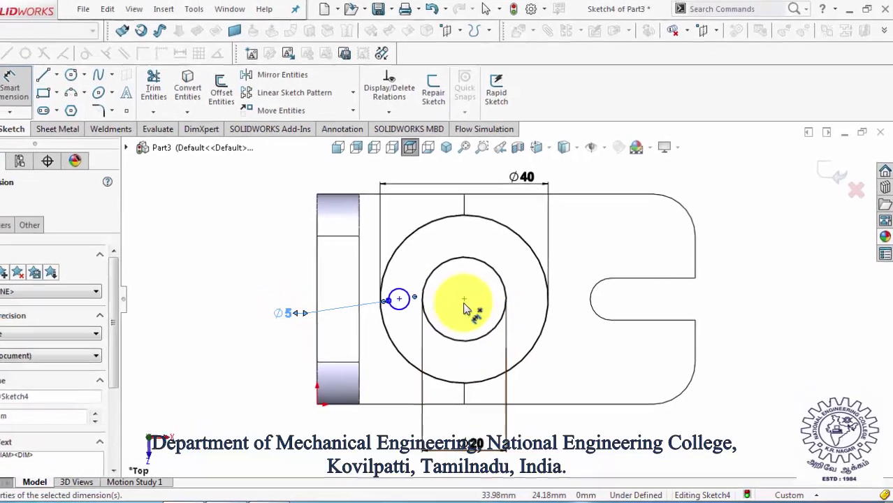
Dimension the horizontal distance between the small circle's centre and the concentric circles' centre as 15 mm
left_click(488, 313)
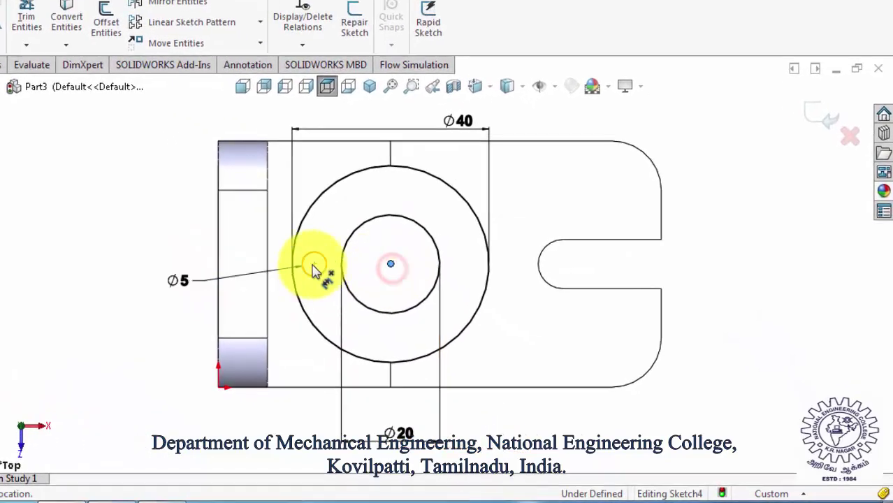
left_click(314, 265)
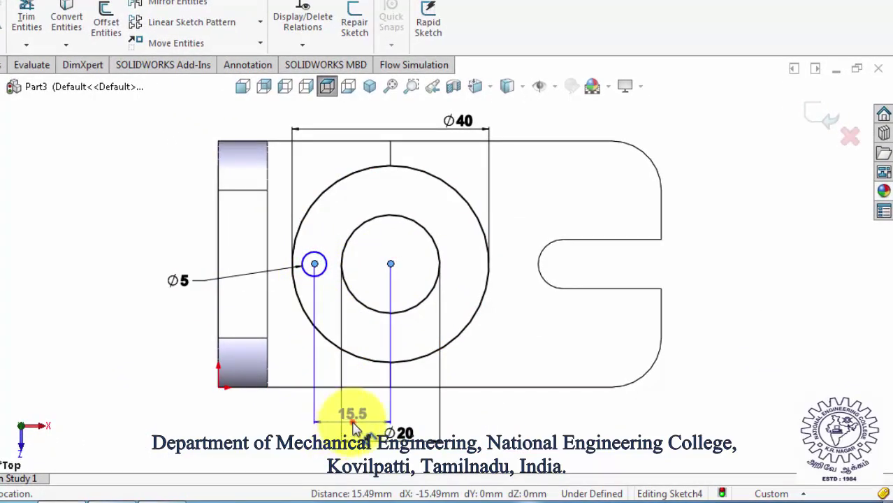
left_click(355, 426)
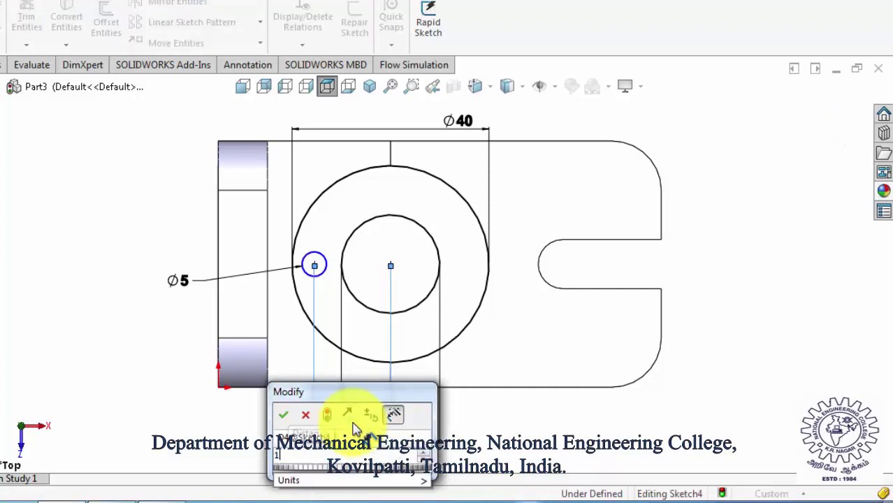
key("Return")
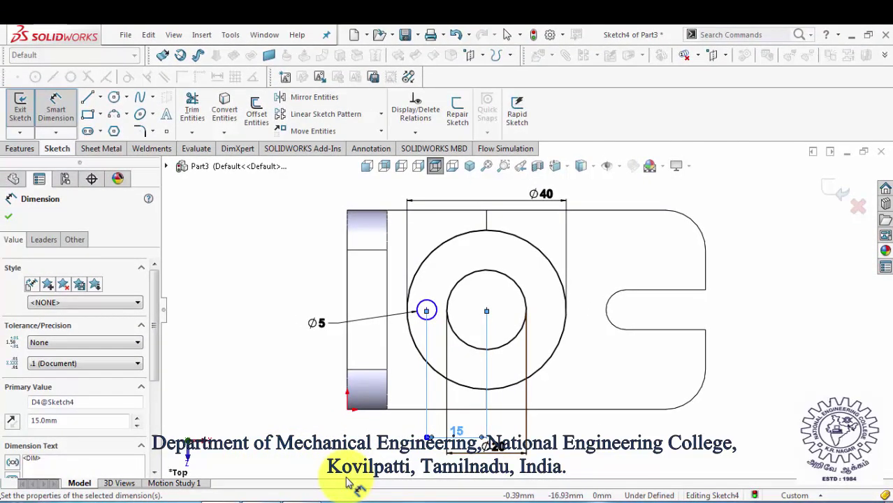
left_click(346, 481)
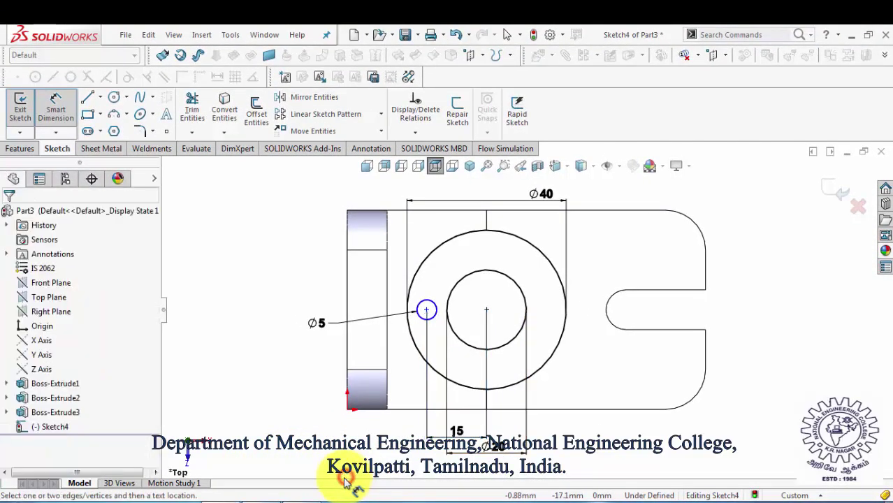
key("Escape")
Add a Horizontal relation between the small circle's centre and the concentric circles' centre
left_click(427, 309)
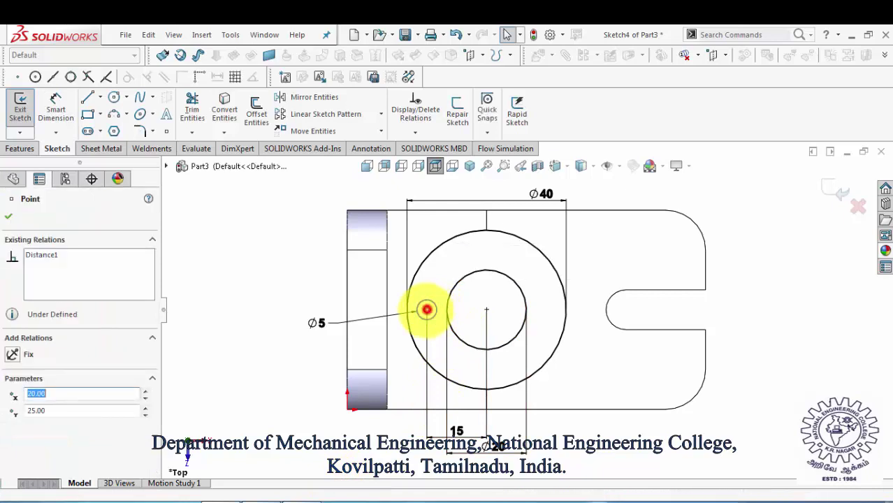
left_click(486, 314, "ctrl")
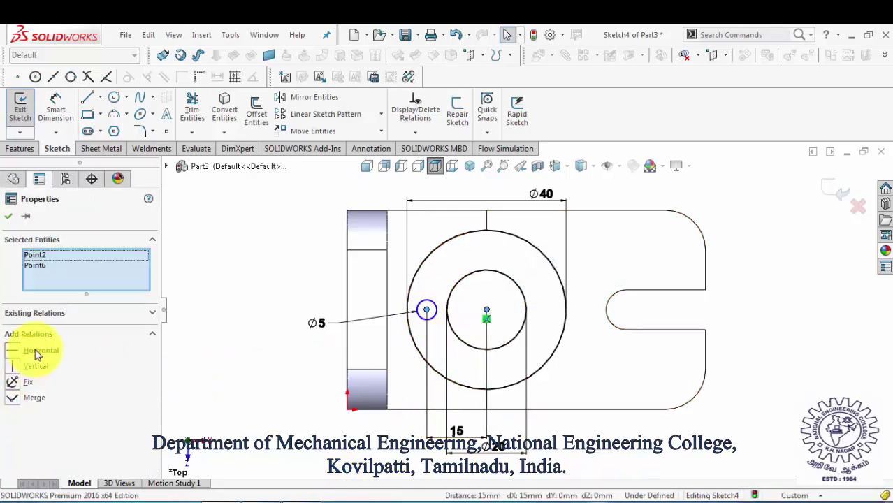
left_click(11, 221)
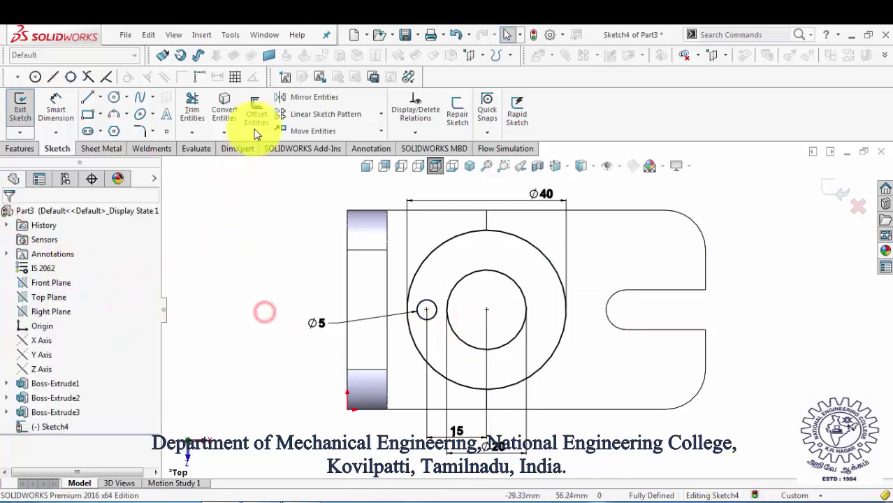
Create a circular sketch pattern of the 5 mm circle about the concentric circles' centre, with 4 equally spaced instances over 360 degrees
left_click(380, 118)
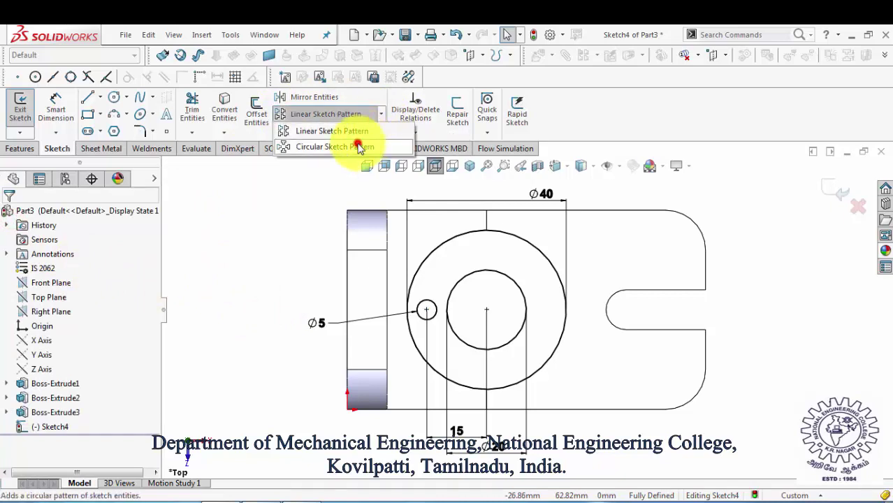
left_click(359, 146)
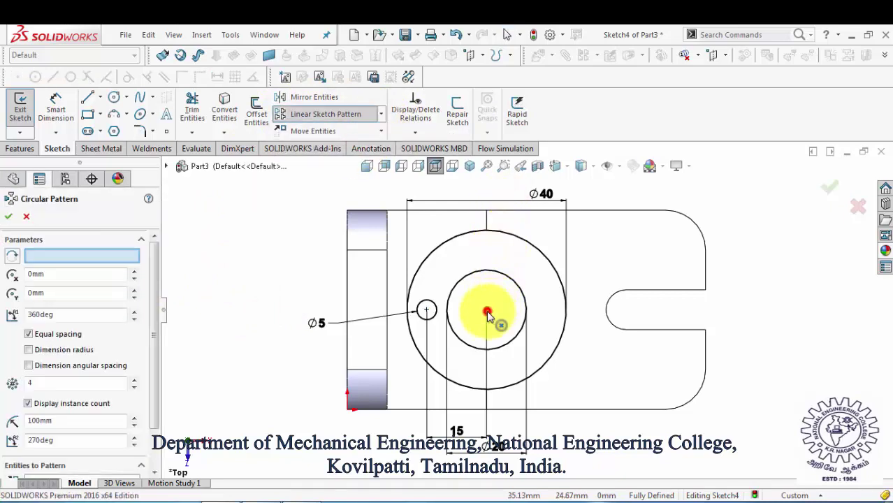
left_click(75, 257)
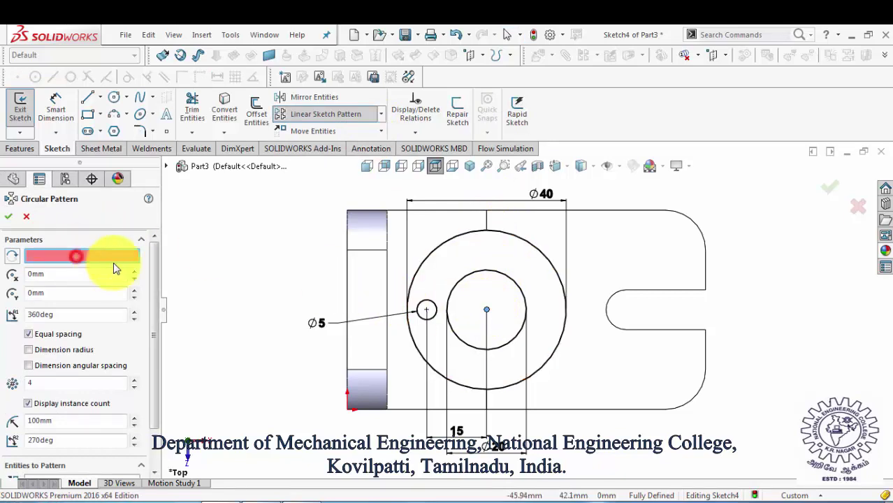
left_click(487, 310)
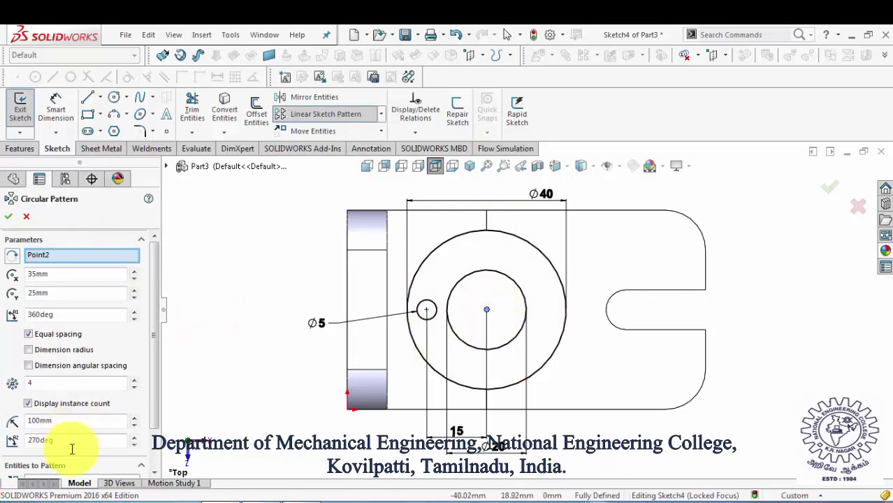
scroll(154, 361, "down", 2)
left_click(110, 435)
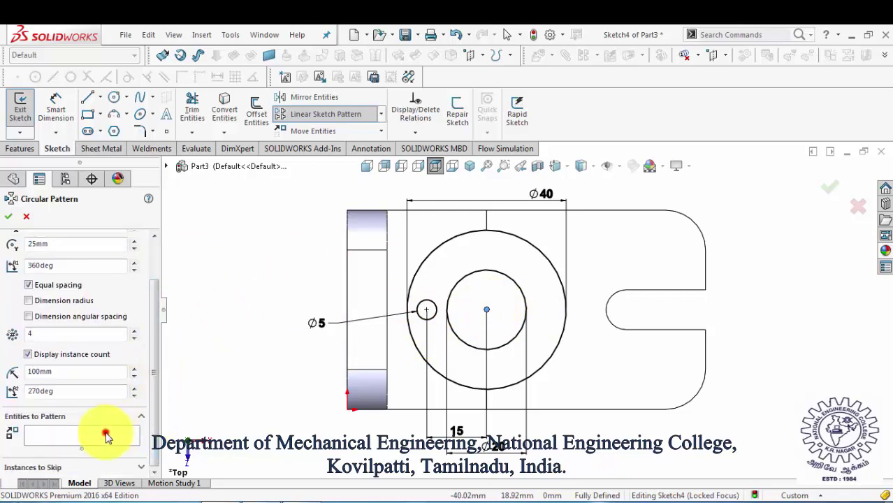
left_click(432, 320)
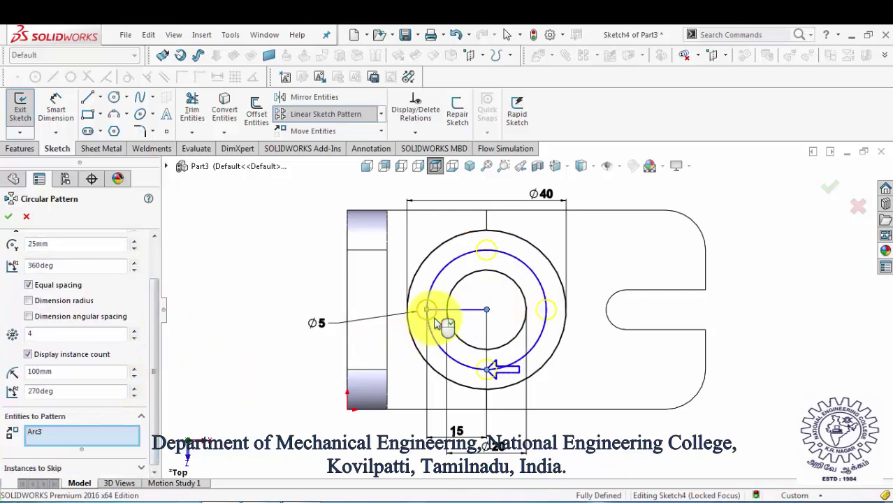
left_click(15, 220)
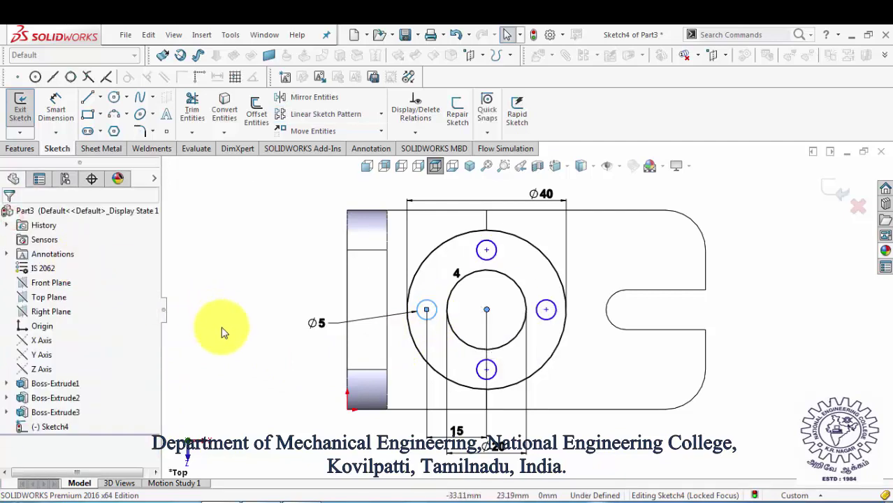
Extrude the ring profile with its four small holes 5 mm upward as a blind boss merged with the base, and show the part in isometric view
left_click(21, 150)
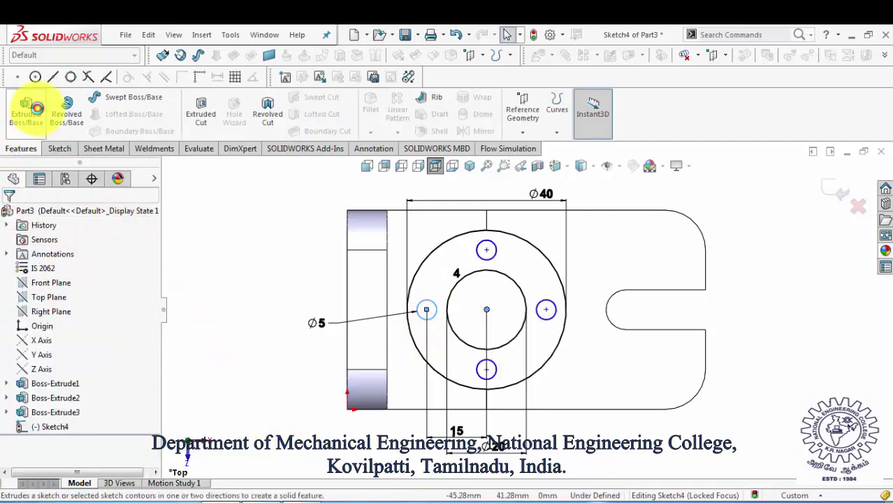
left_click(25, 106)
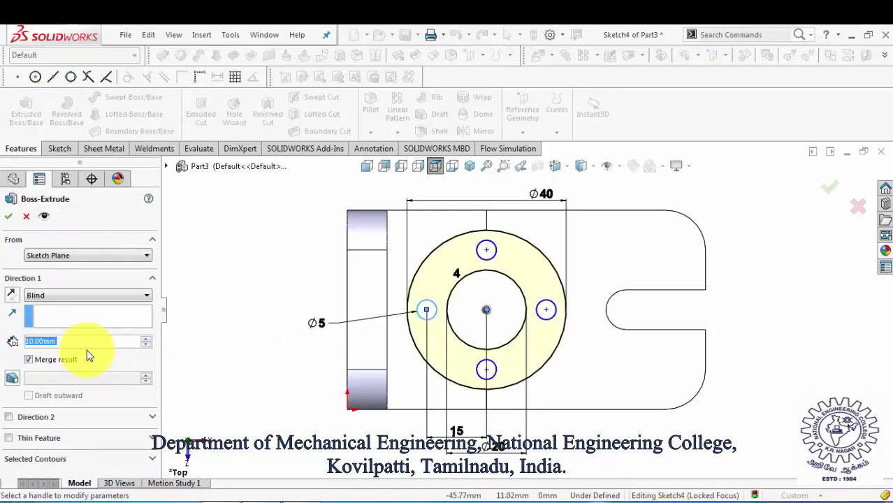
type("5")
left_click(258, 354)
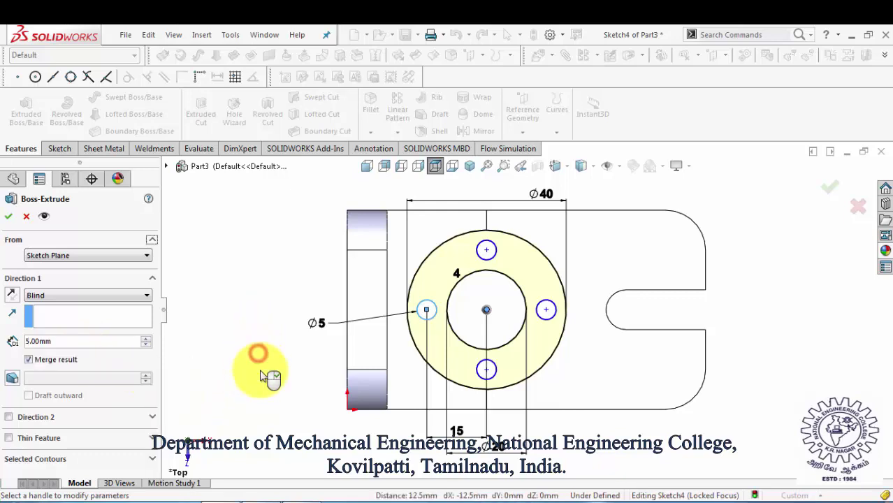
middle_click_drag(260, 377, 253, 238)
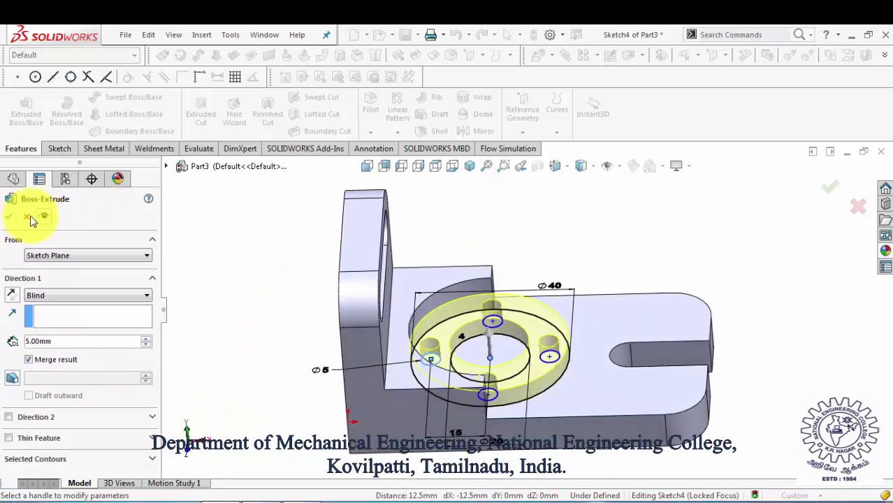
left_click(9, 217)
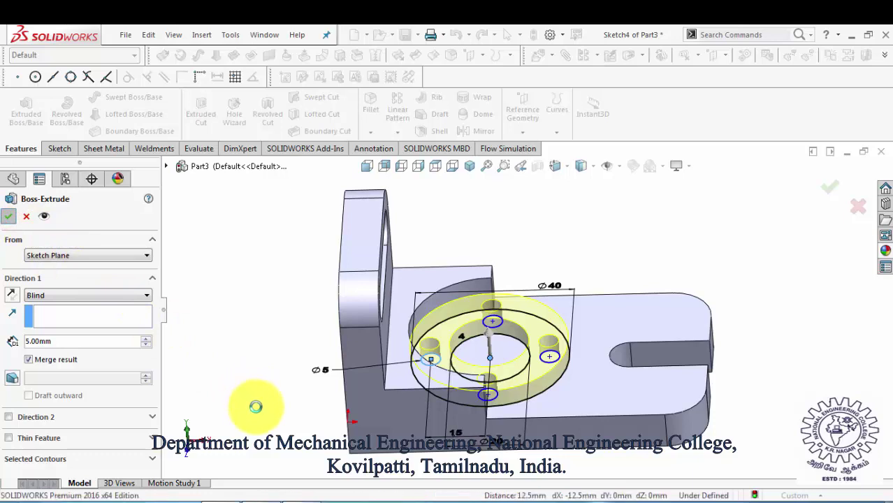
right_click(274, 426)
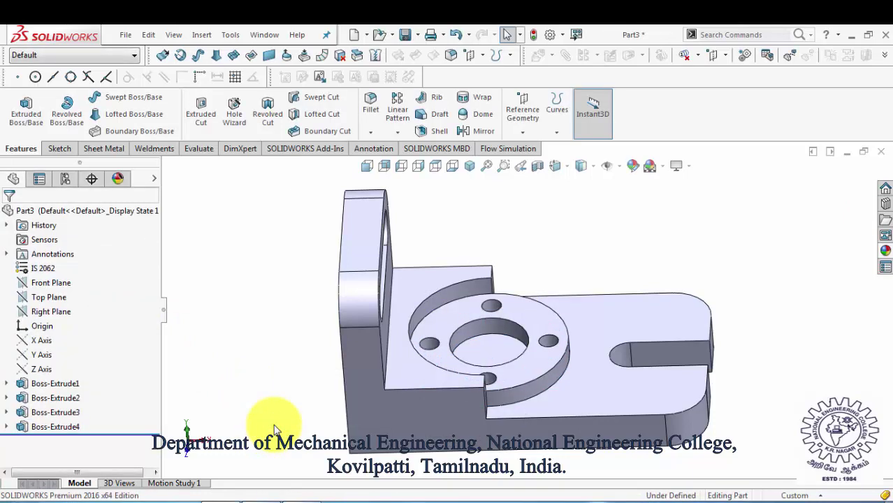
key("ctrl+7")
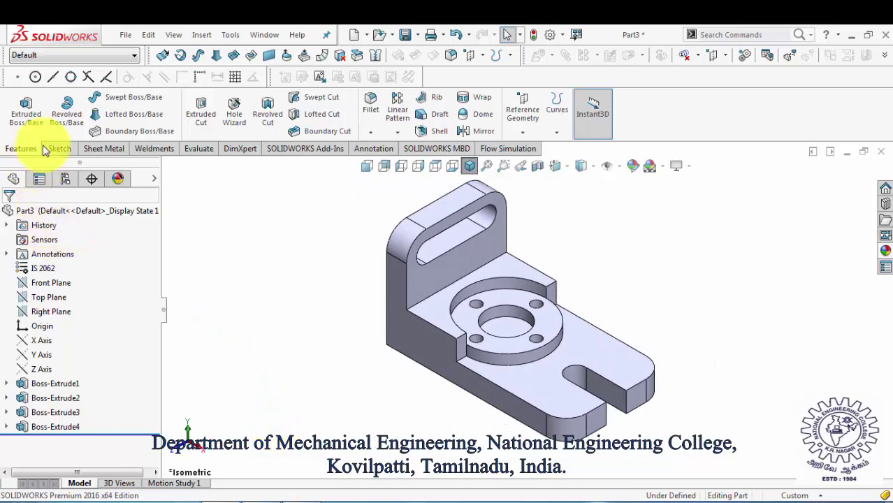
Apply the custom material IS 2062 to the part
right_click(49, 271)
key("Escape")
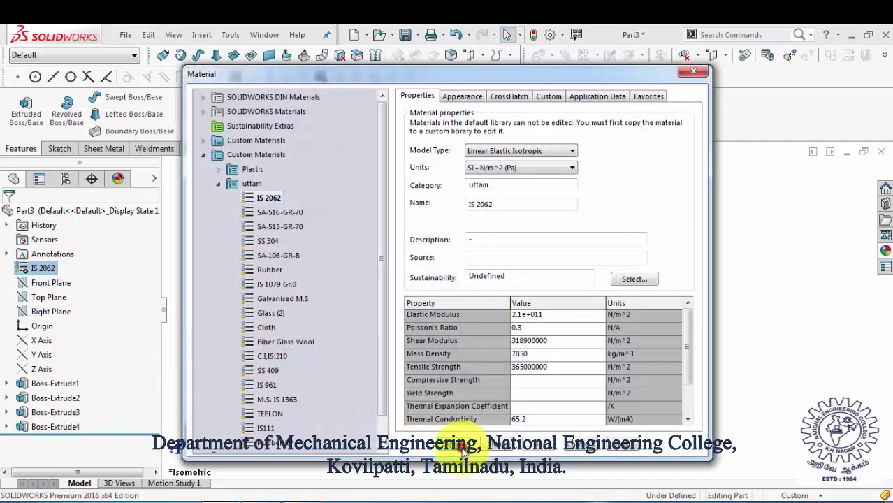
left_click(481, 446)
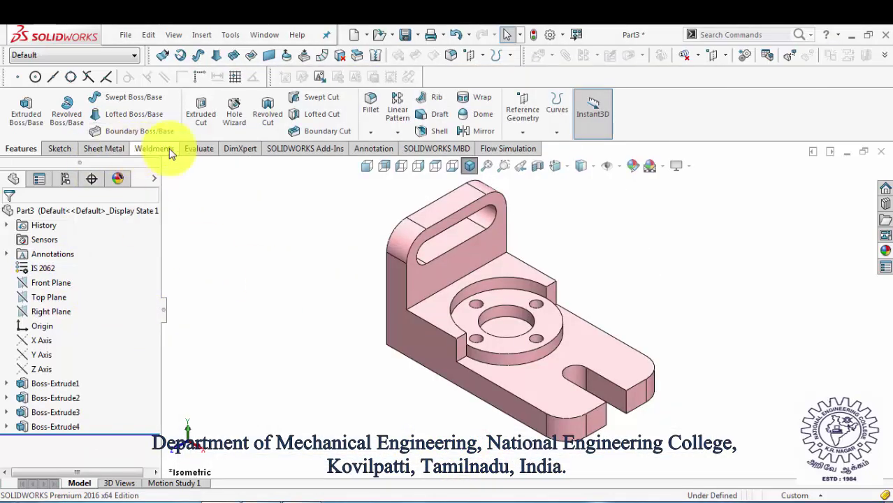
Open the mass properties evaluation for the finished bracket
left_click(188, 150)
left_click(92, 107)
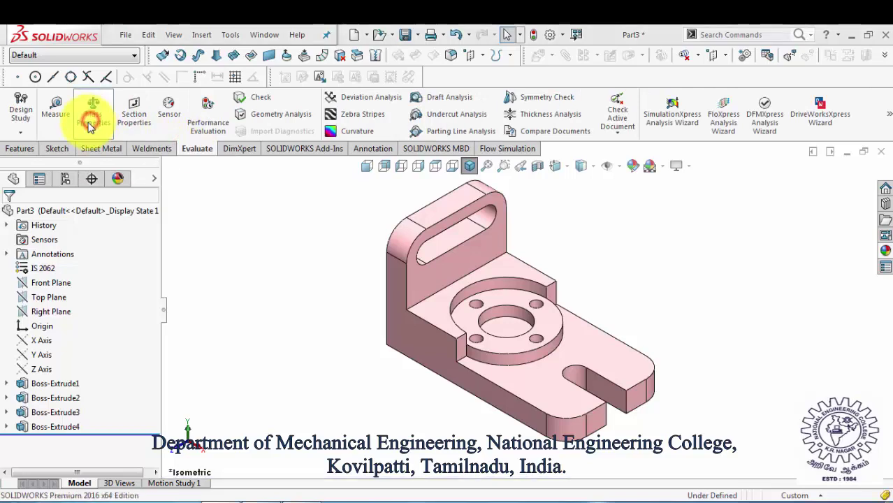